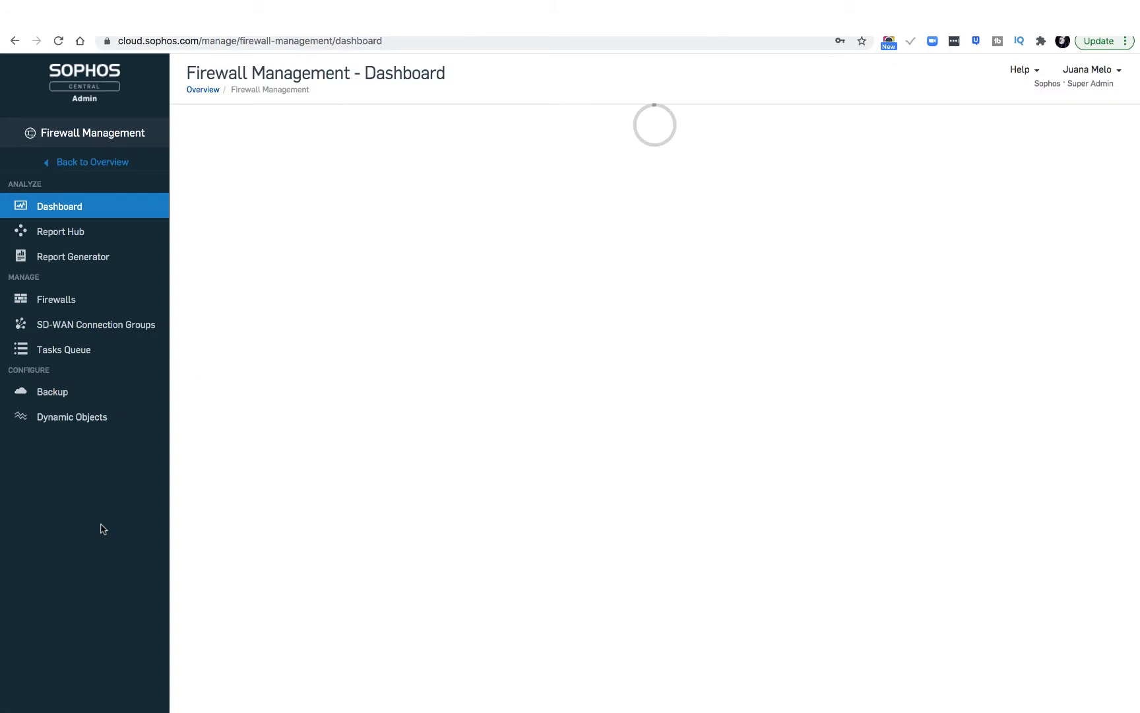
Start a new SD-WAN connection group and name it TESTE_GROUP.
left_click(117, 330)
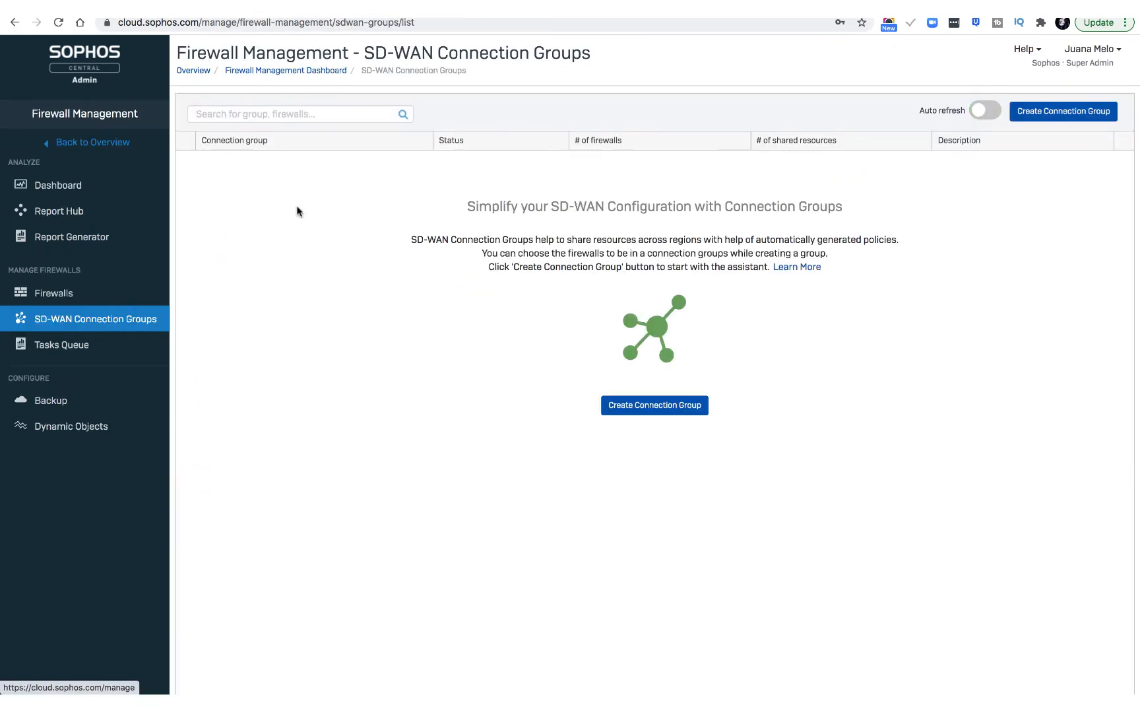
left_click(665, 408)
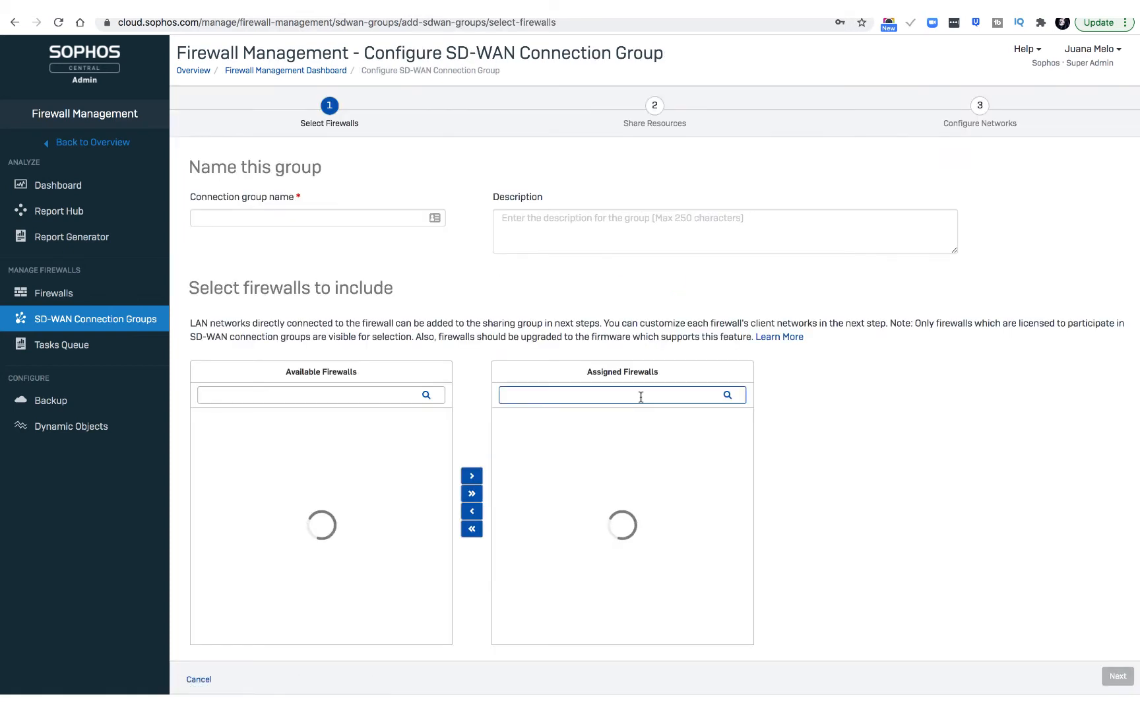
left_click(389, 217)
type("TESTE")
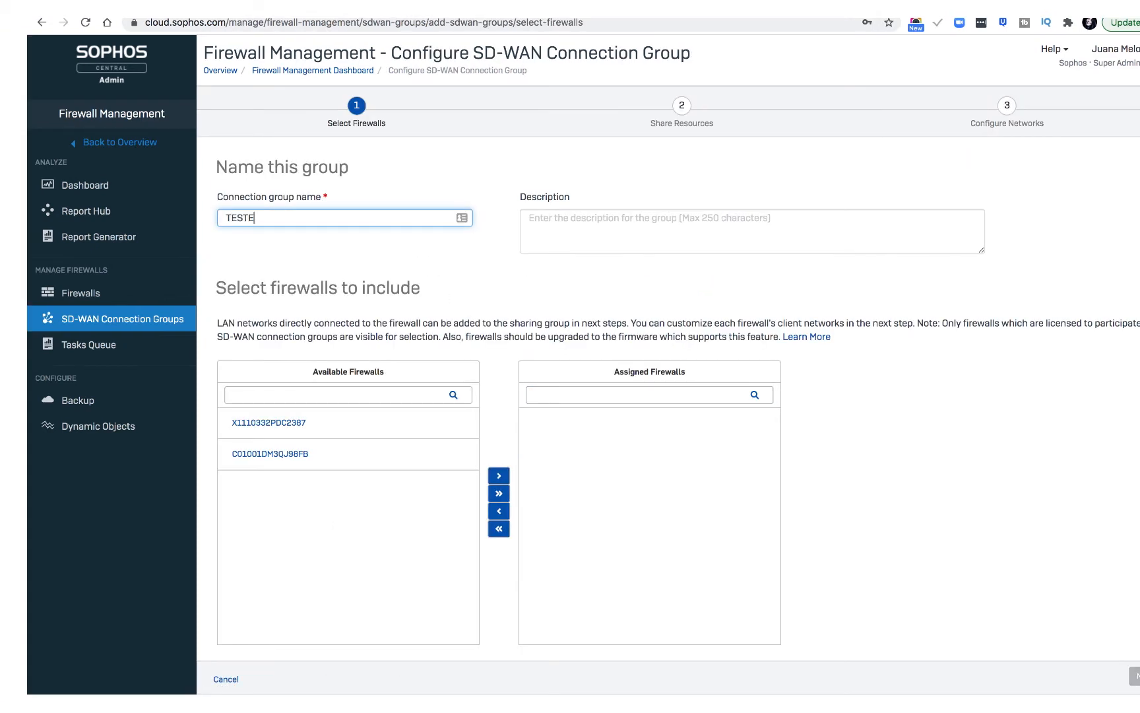
type("_GROUP")
Assign the firewalls X1110332PDC2387 and C01001DM3QJ98FB to the group and continue to sharing resources.
left_click(301, 430)
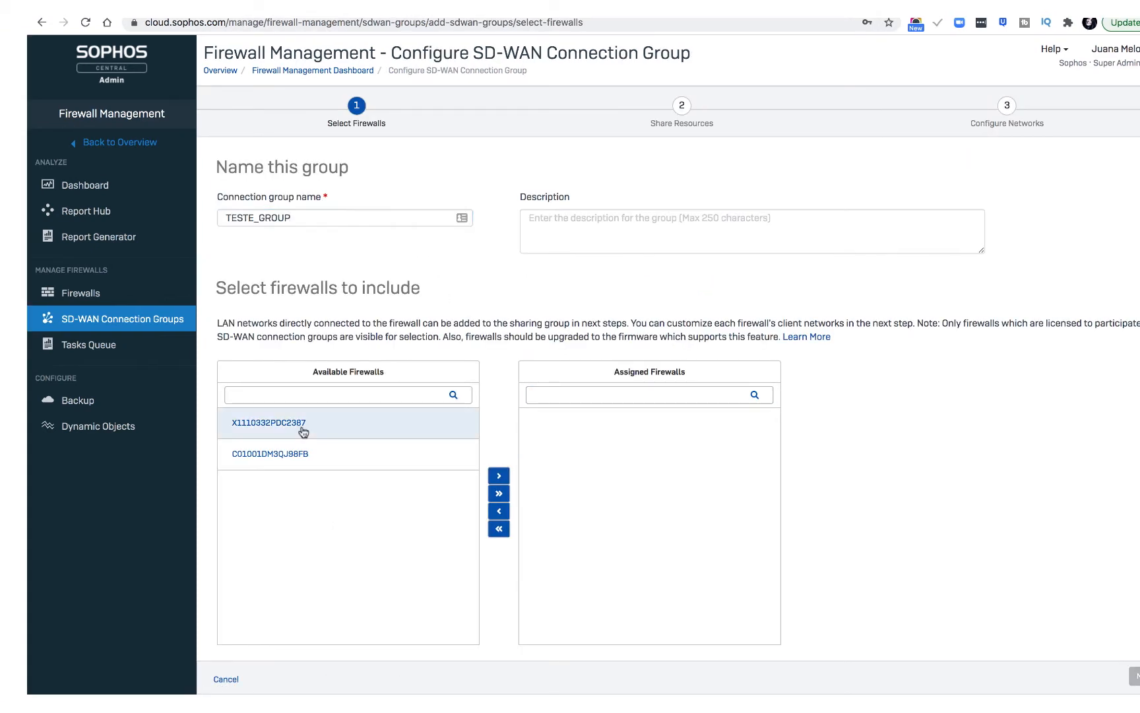
left_click(304, 454)
left_click(460, 518)
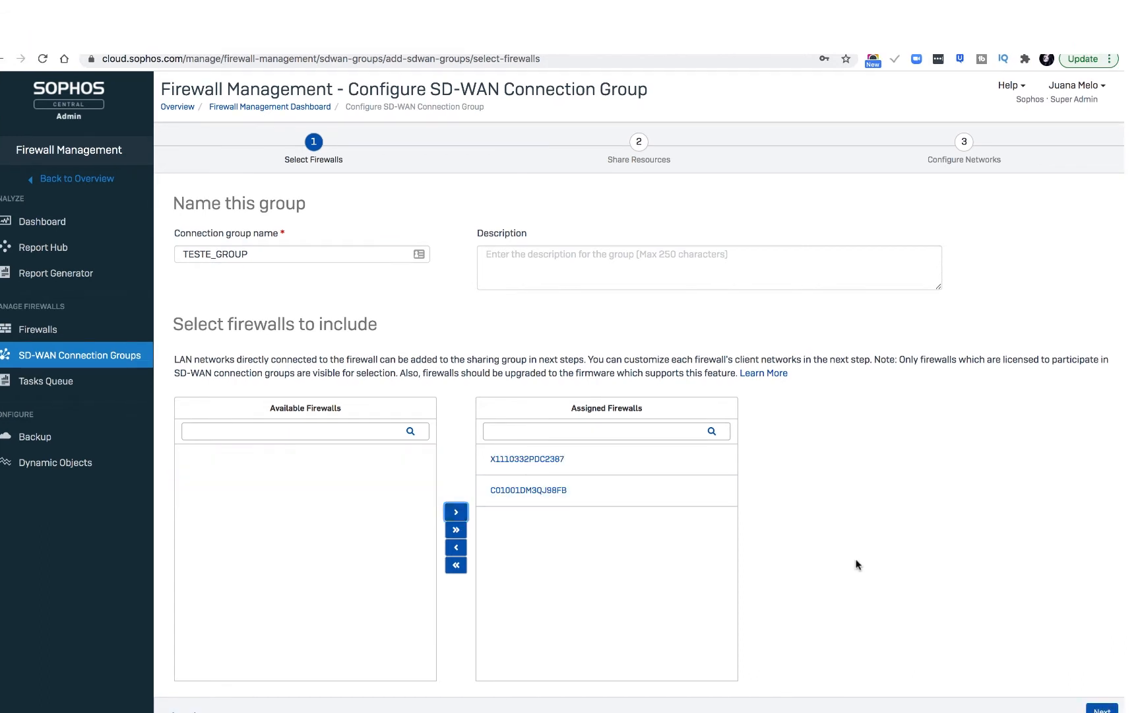
left_click(1098, 710)
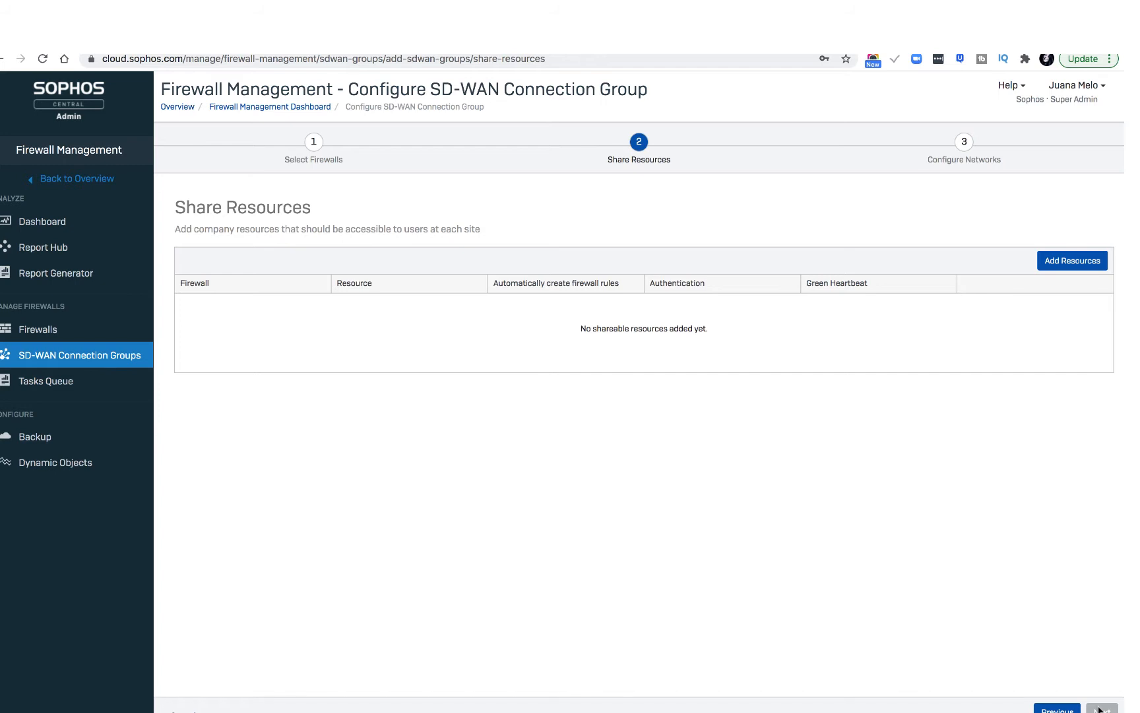
Start a new shared resource on firewall X1110332PDC2387 with the network 172.33.33.0/24.
left_click(1072, 262)
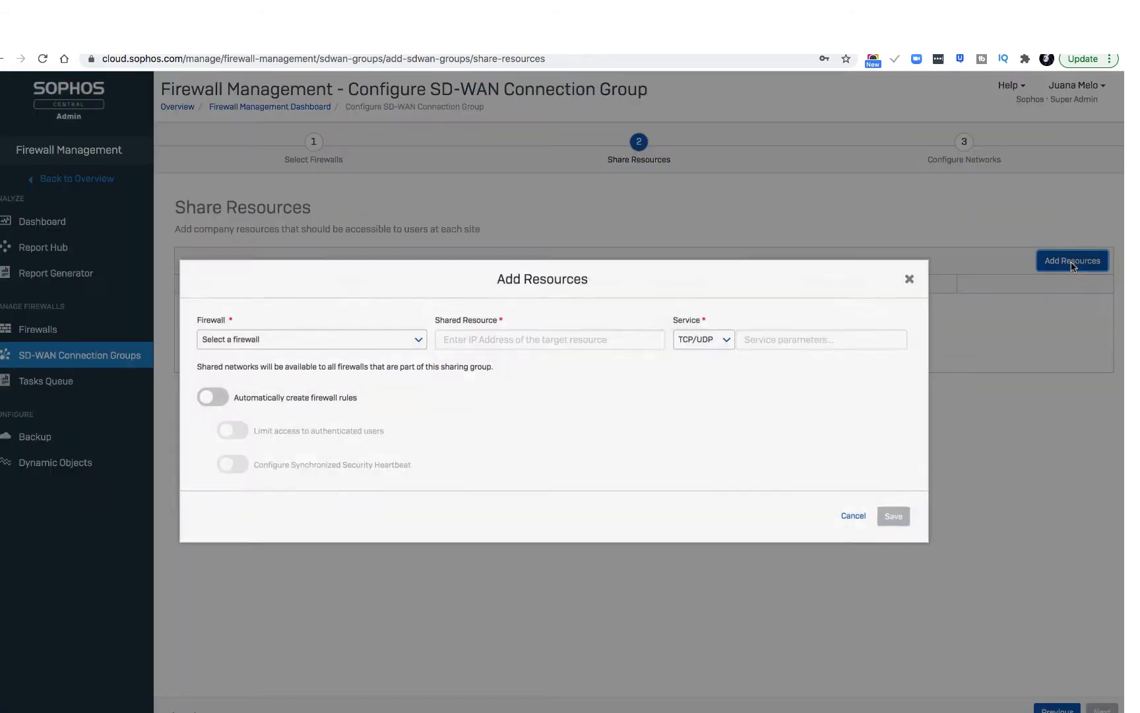
left_click(415, 339)
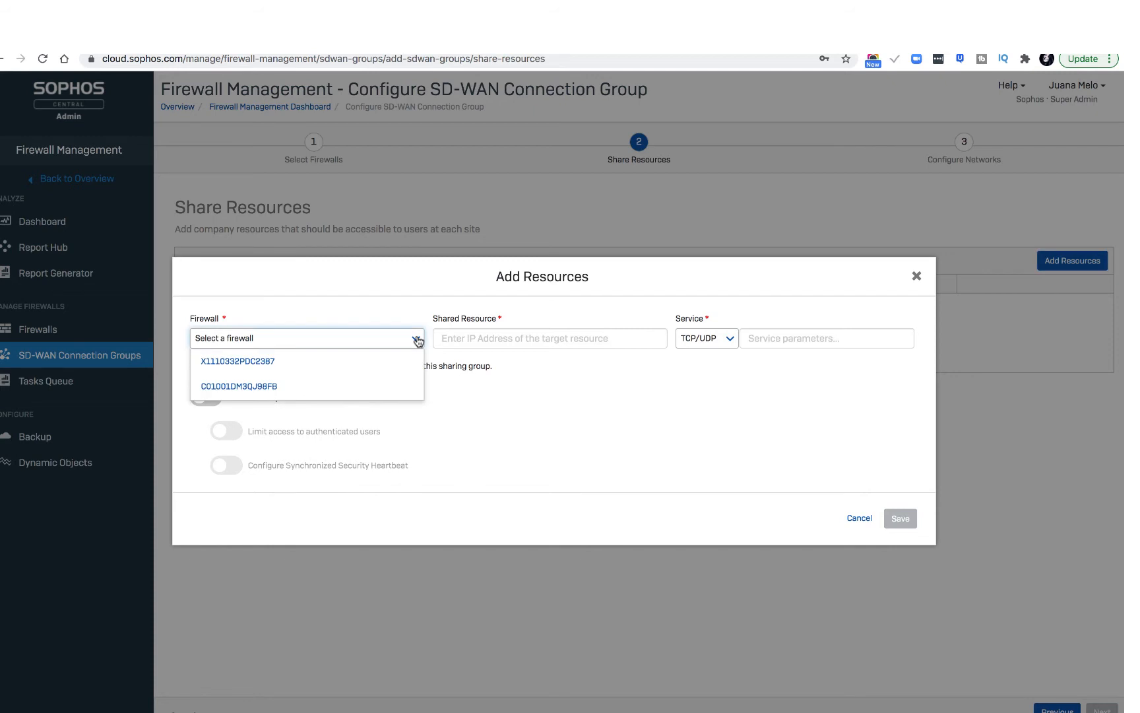
left_click(347, 364)
left_click(458, 335)
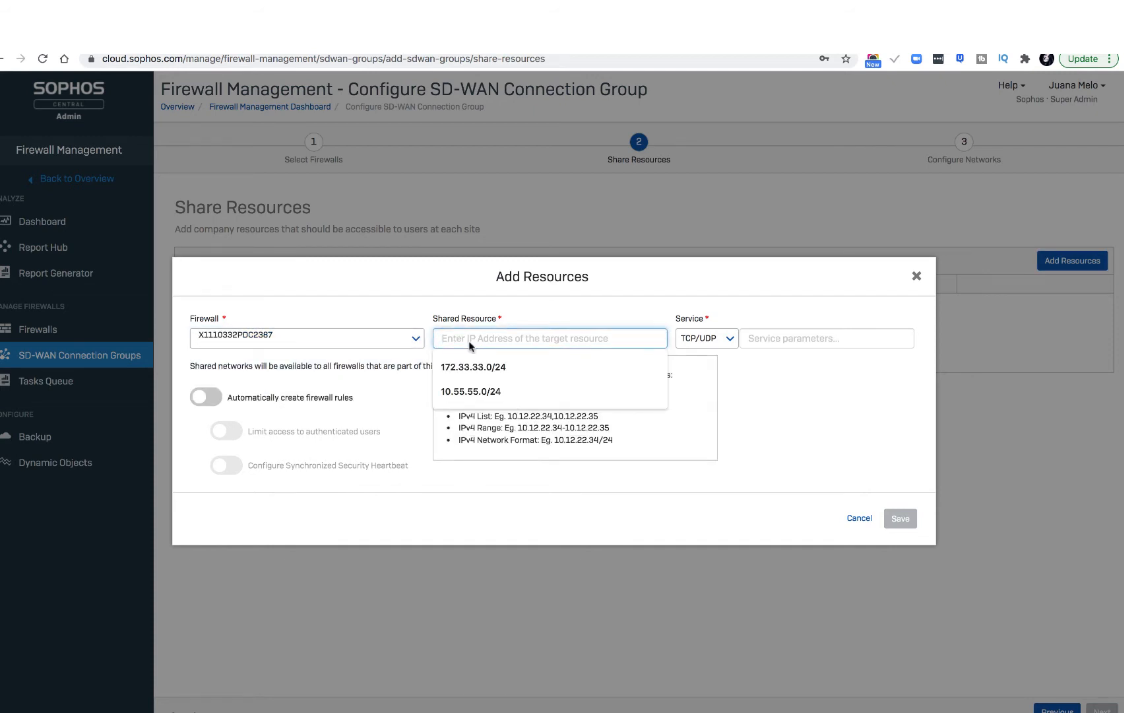
left_click(491, 368)
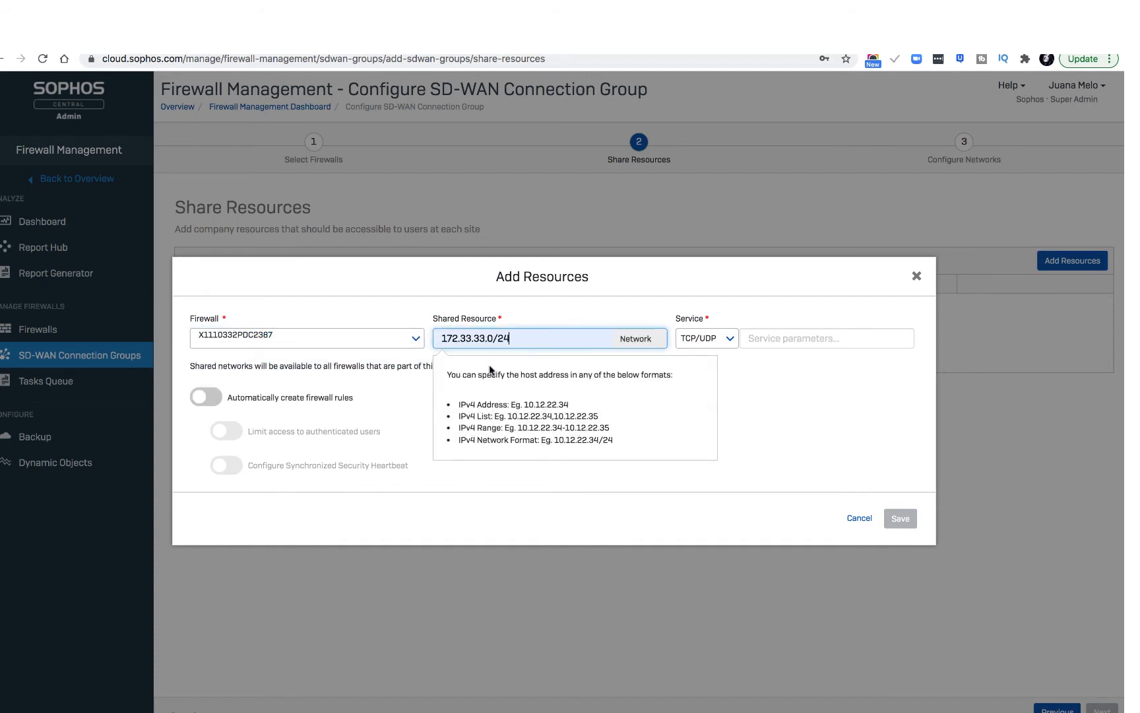
Give the resource TCP and UDP services on source and destination ports 1:65535, enable automatic firewall rules, and save it.
left_click(725, 341)
left_click(715, 359)
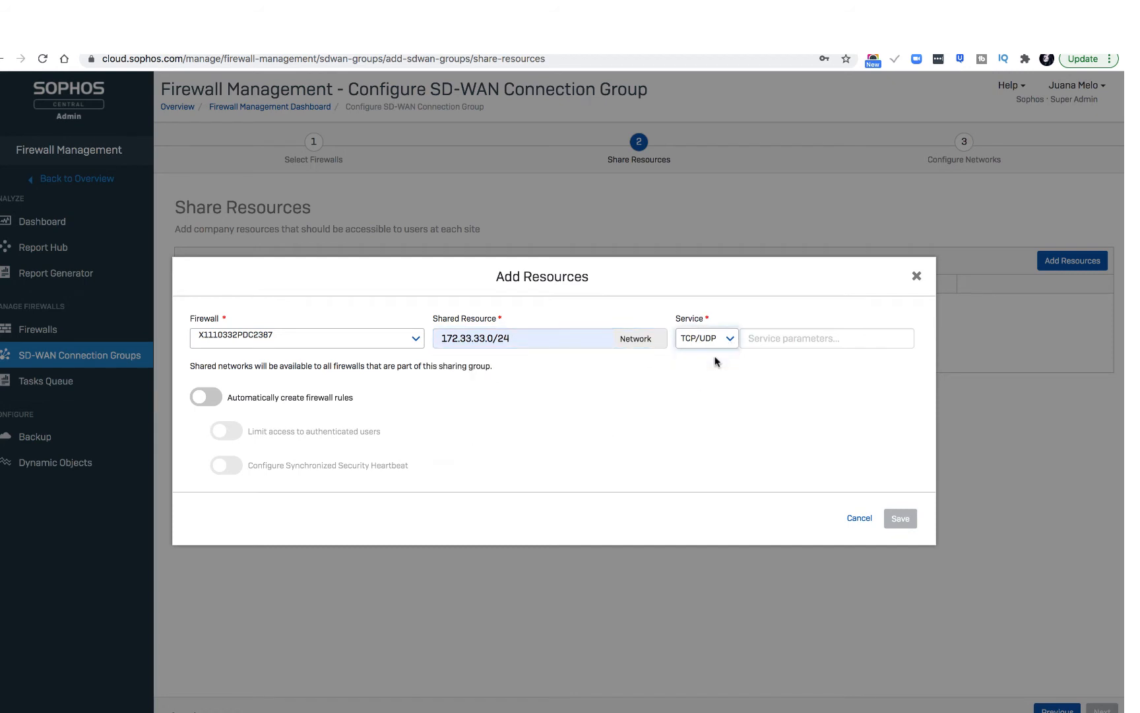
left_click(802, 336)
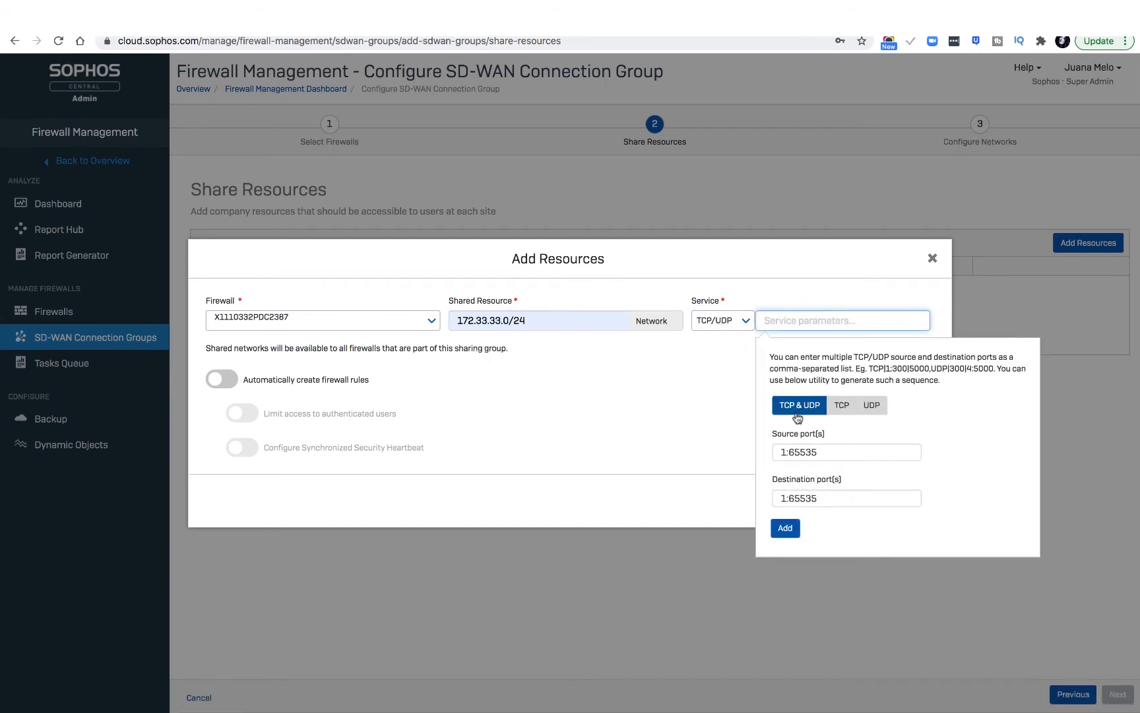
left_click(785, 527)
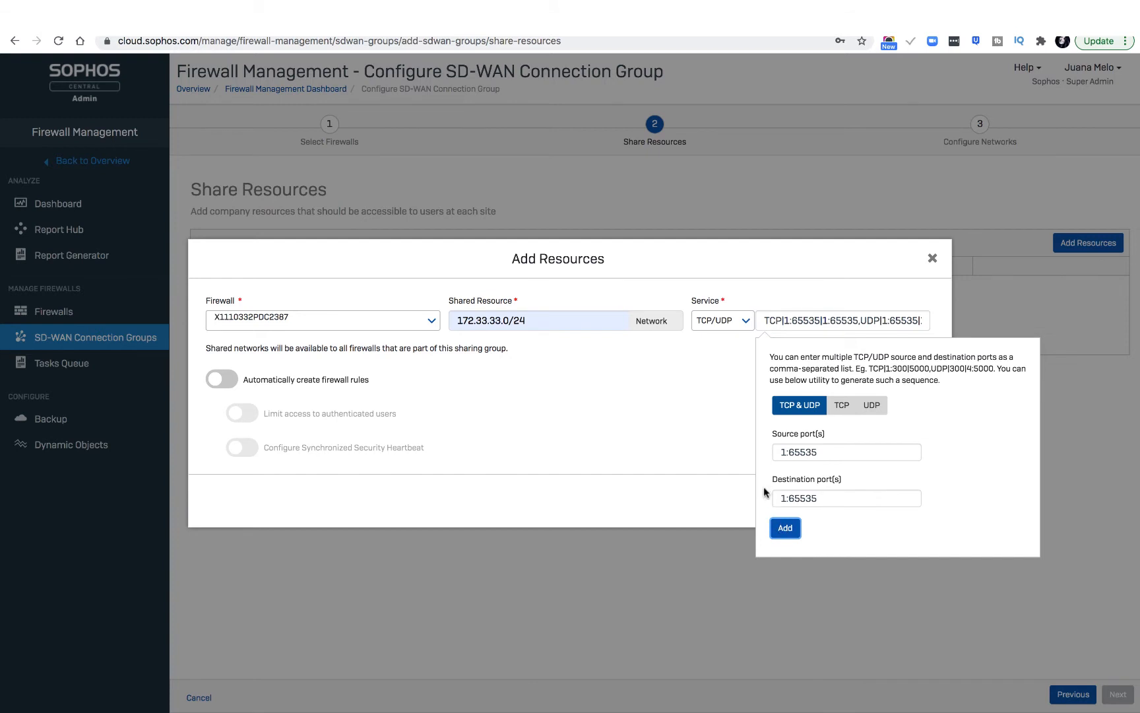
left_click(222, 380)
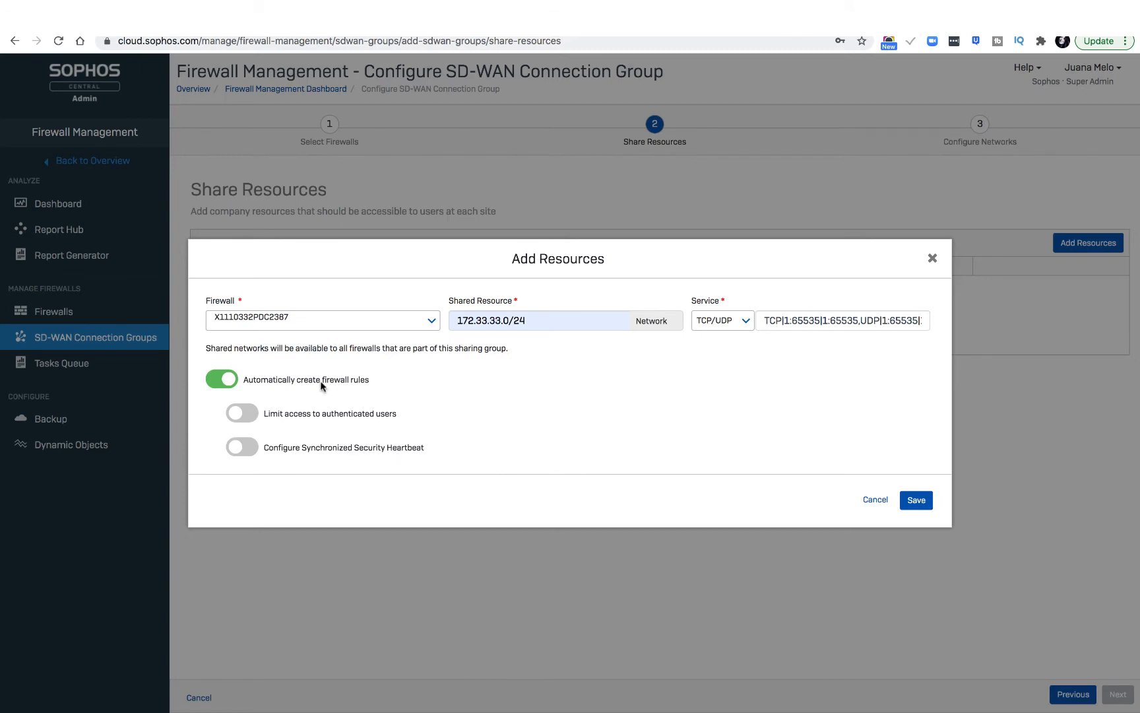
left_click(916, 503)
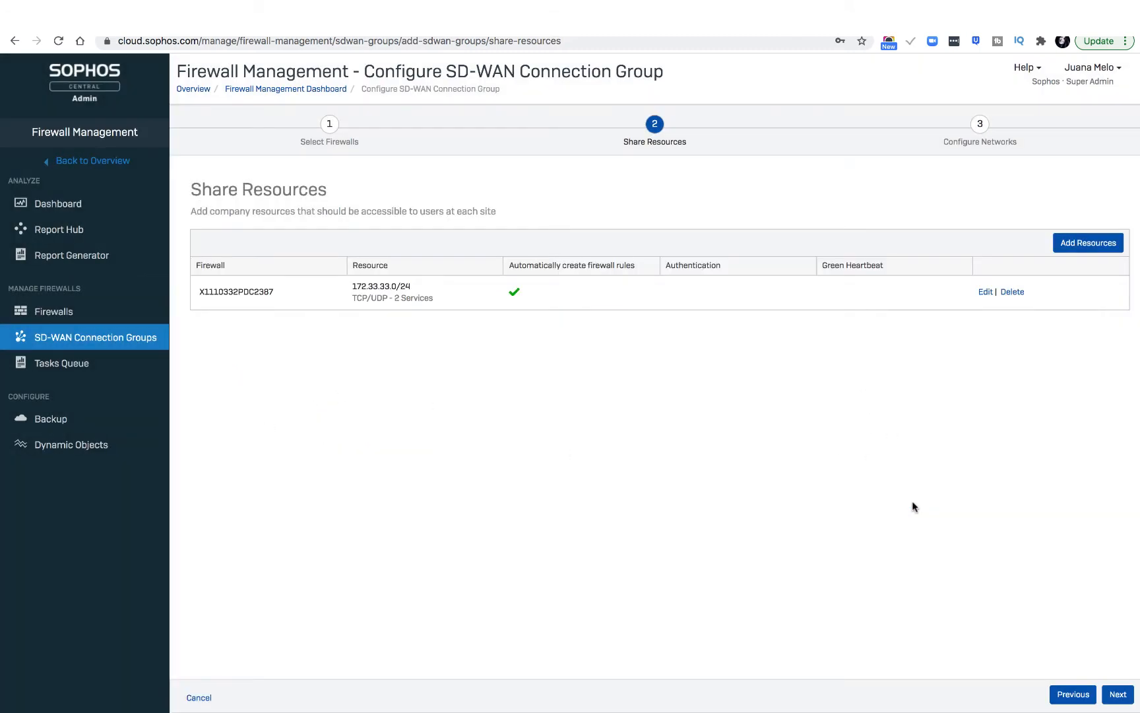
Start a second shared resource on firewall X1110332PDC2387 for the same network, 172.33.33.0/24.
left_click(1087, 246)
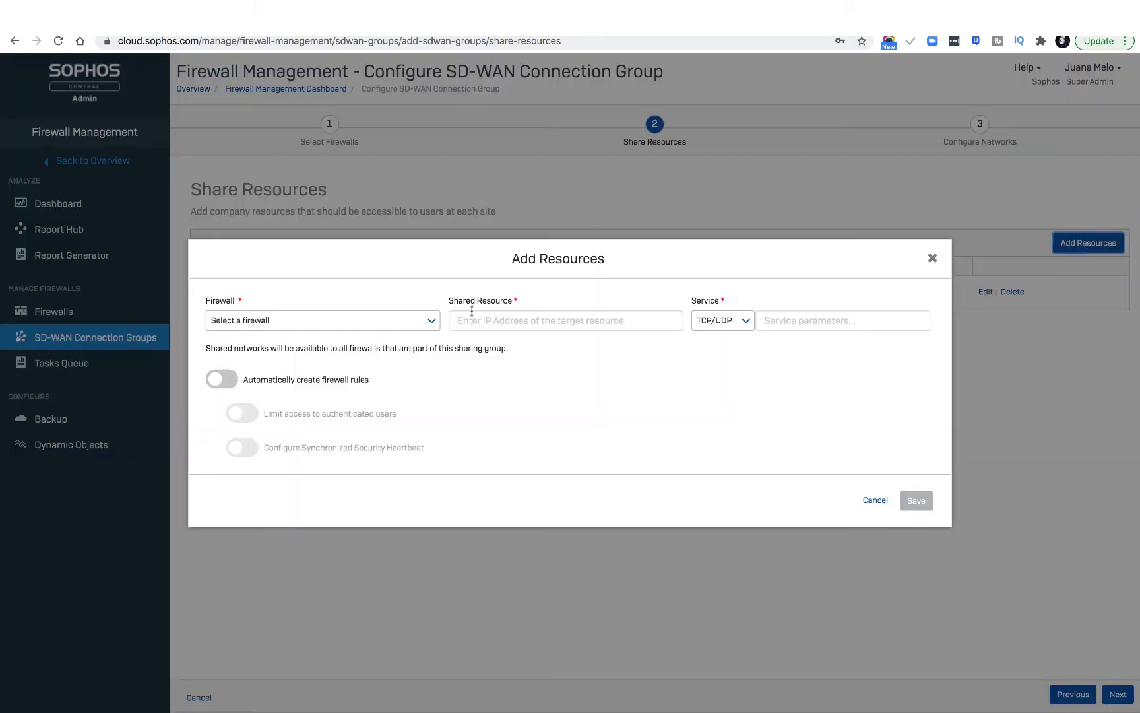
left_click(431, 321)
left_click(383, 343)
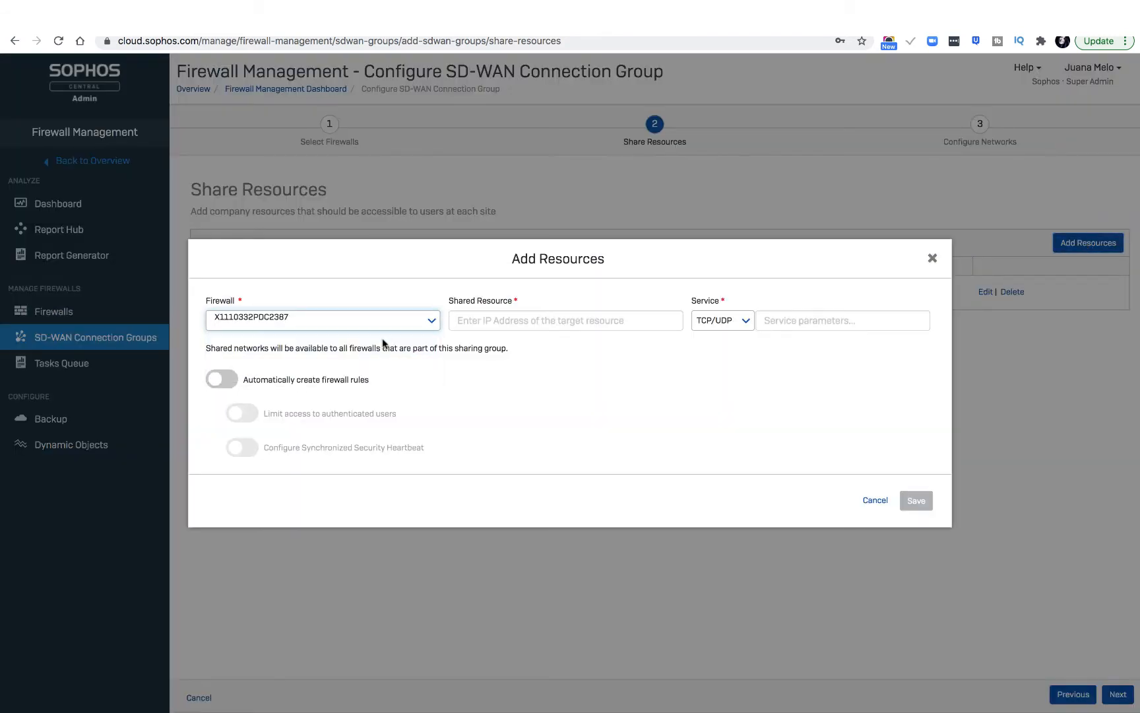
left_click(496, 321)
left_click(492, 351)
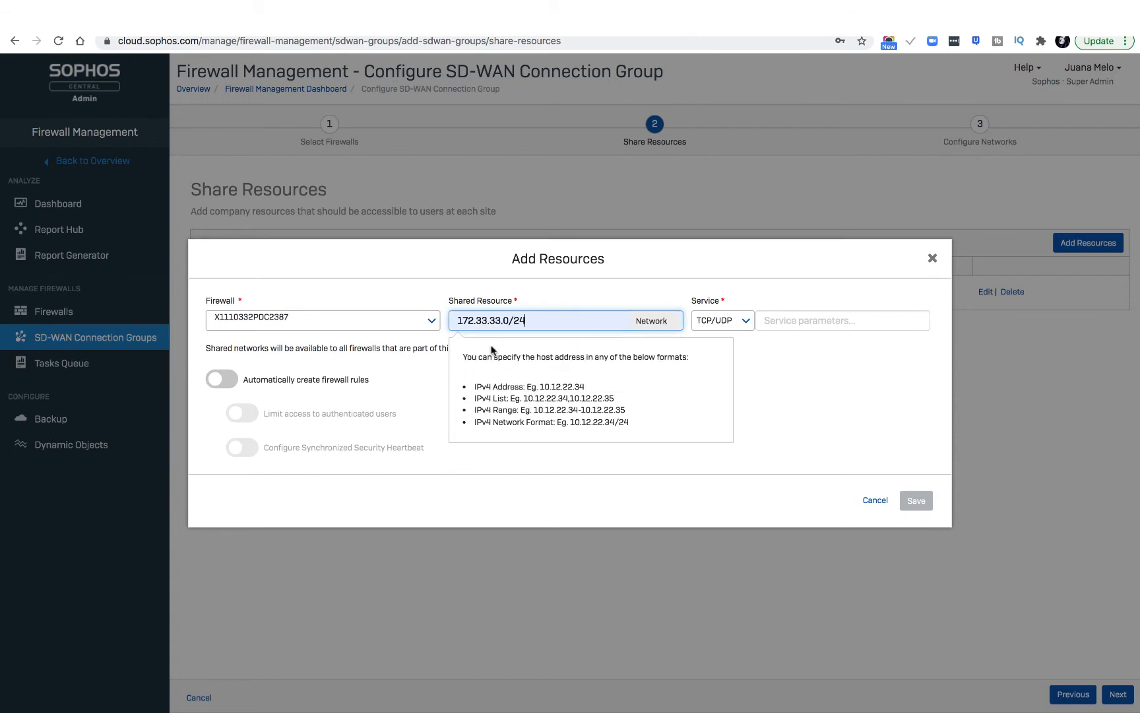
Set the 172.33.33.0/24 resource's service to ICMP with type Any, enable automatic firewall rules, and save it.
left_click(744, 320)
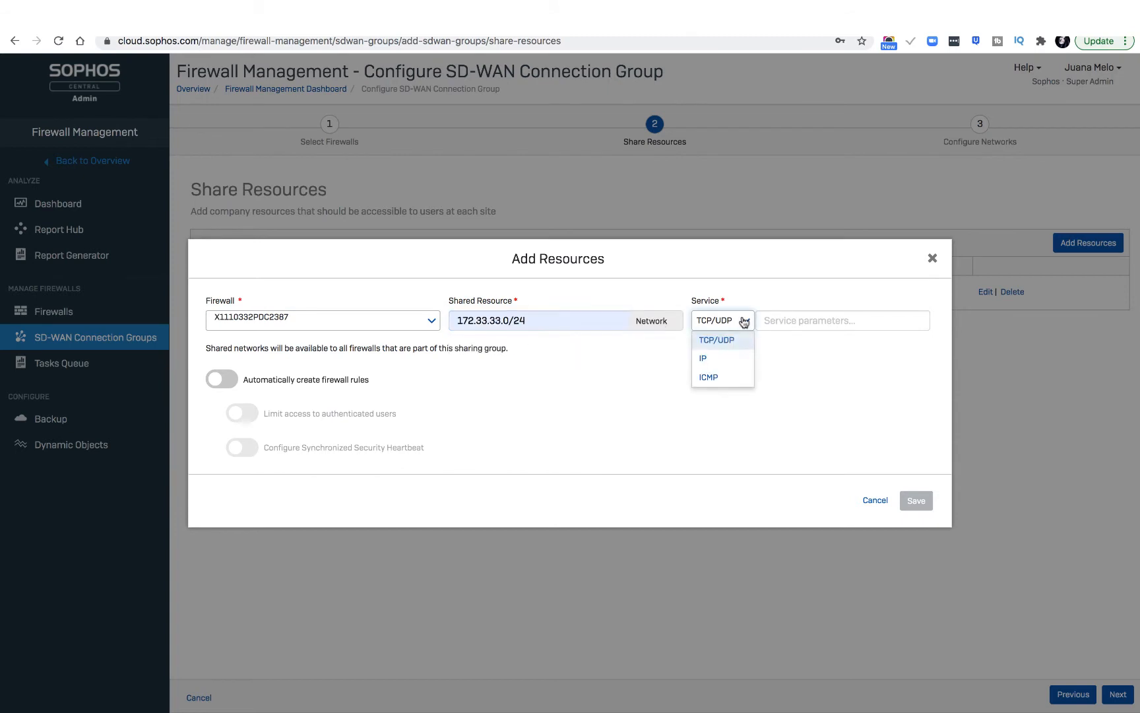
left_click(714, 378)
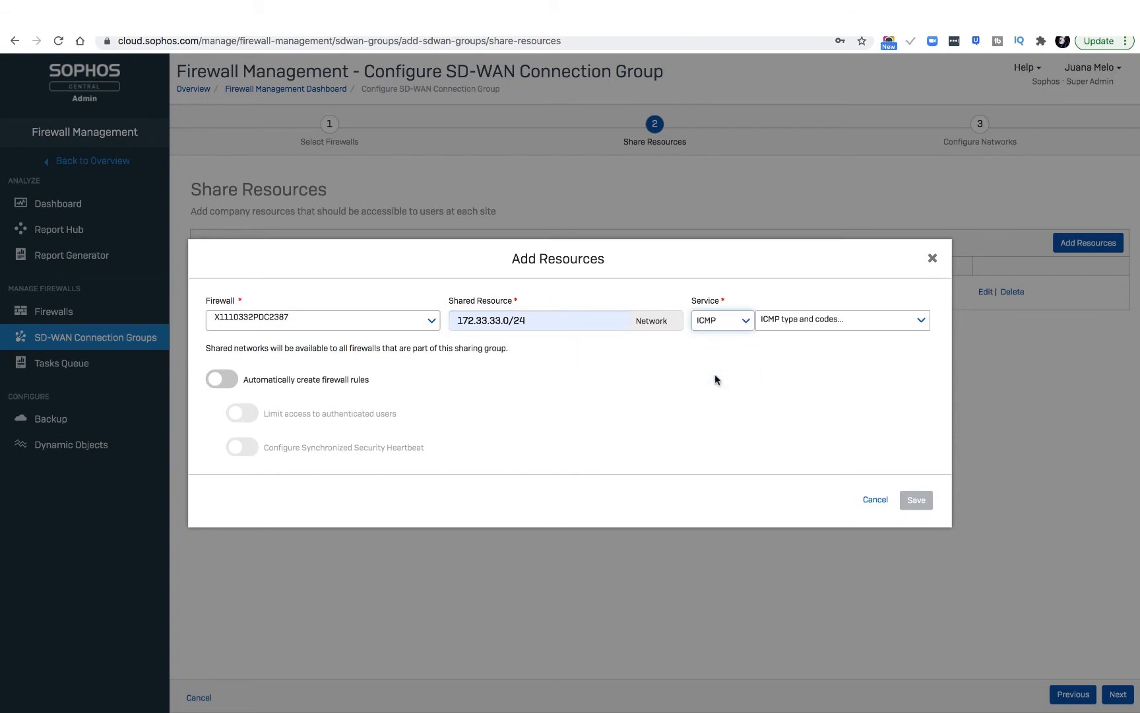
left_click(814, 326)
left_click(769, 367)
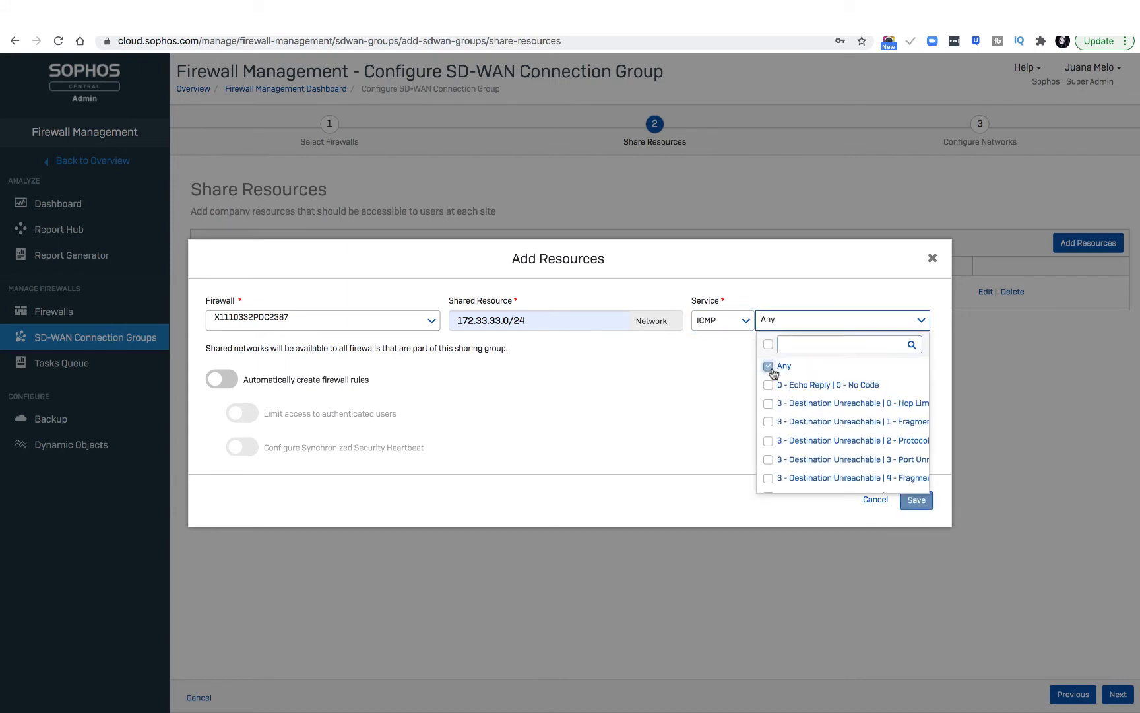
left_click(698, 366)
left_click(224, 379)
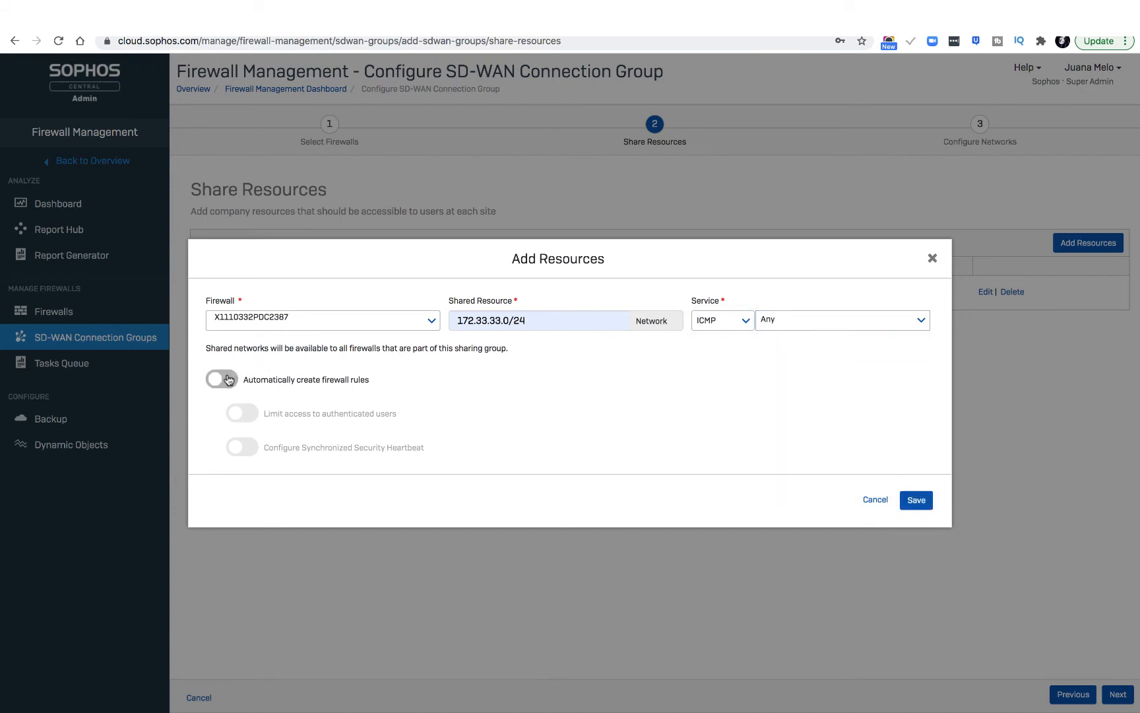
left_click(913, 499)
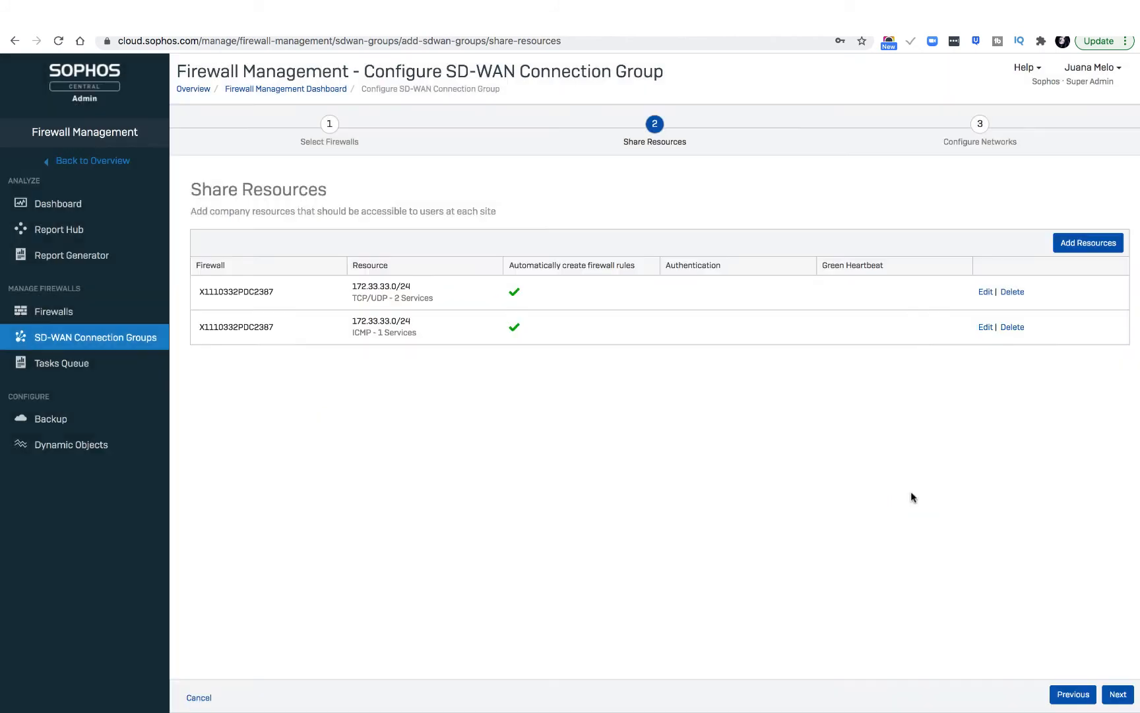
Start a shared resource on firewall C01001DM3QJ98FB with the network 10.55.55.0/24.
left_click(1102, 246)
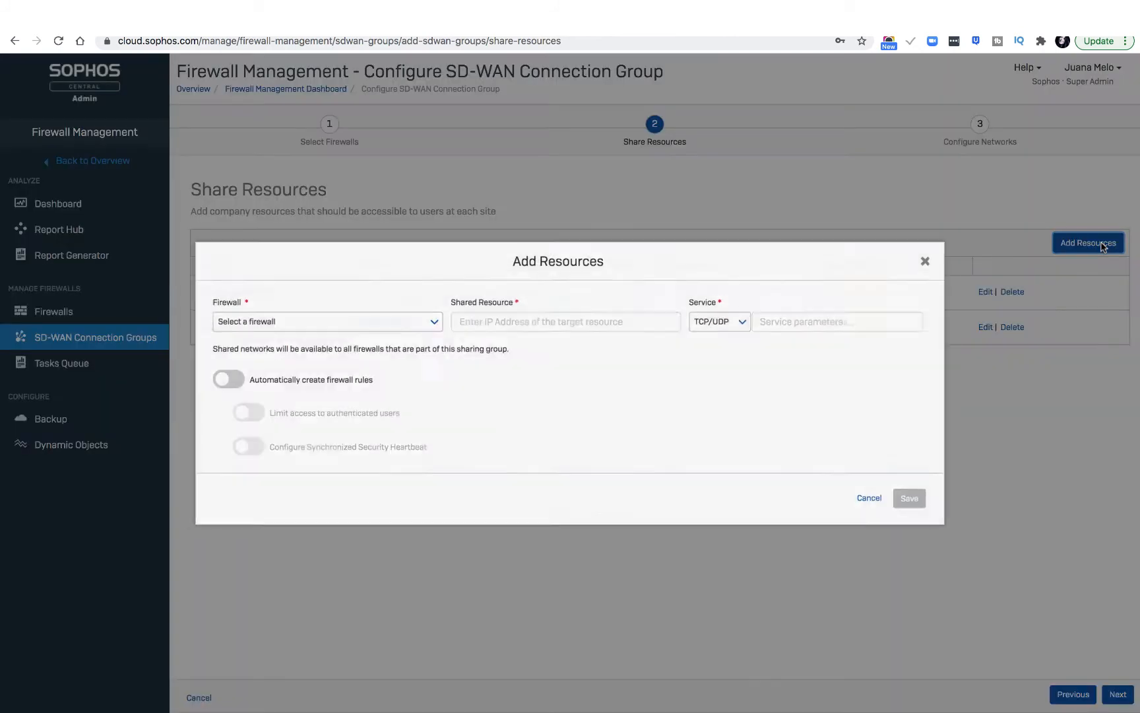
left_click(415, 321)
left_click(395, 364)
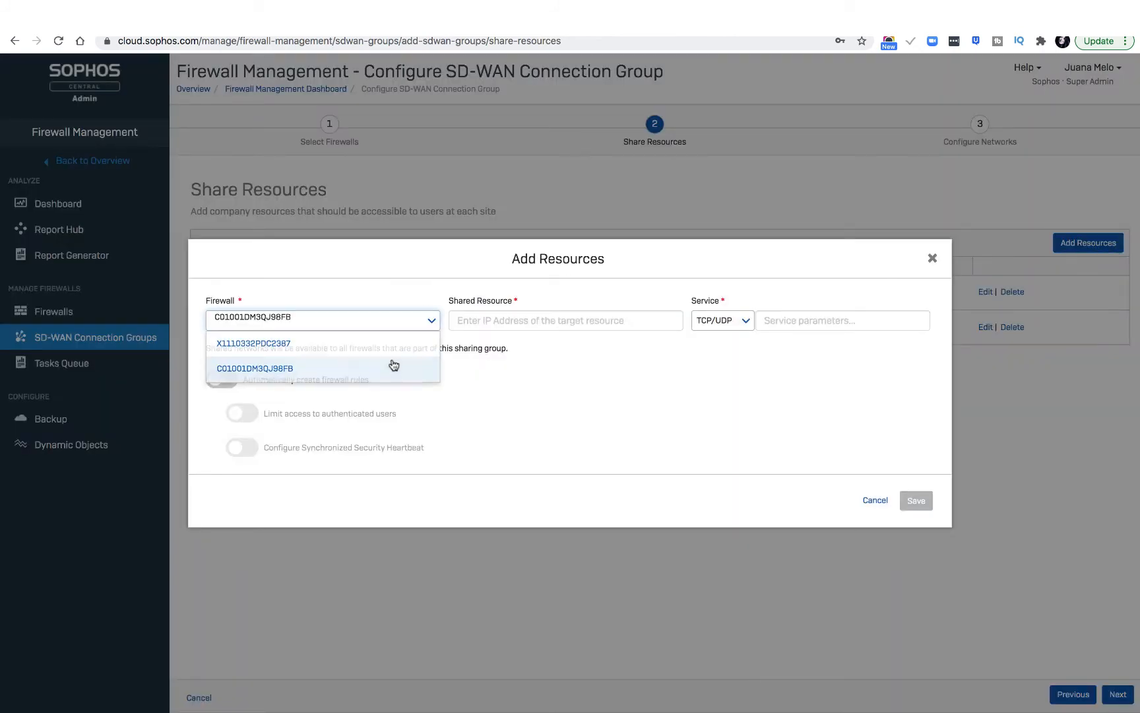
left_click(492, 324)
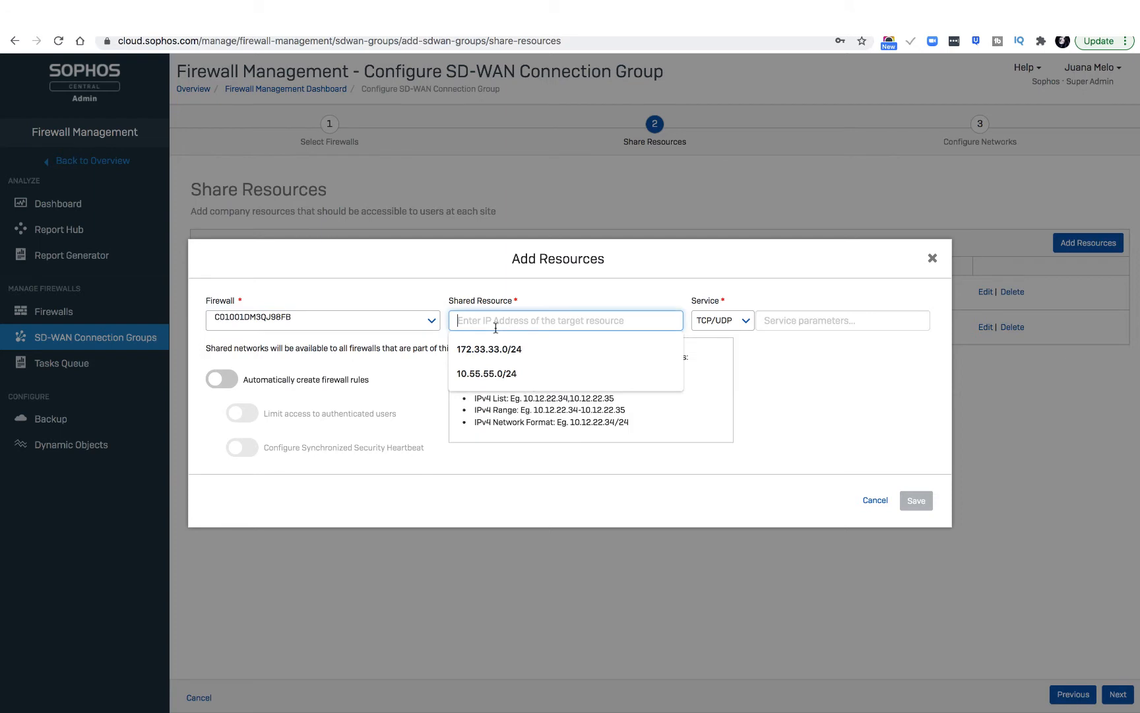
left_click(500, 373)
Add TCP and UDP services on ports 1:65535 to the 10.55.55.0/24 resource, enable automatic firewall rules, and save it.
left_click(790, 324)
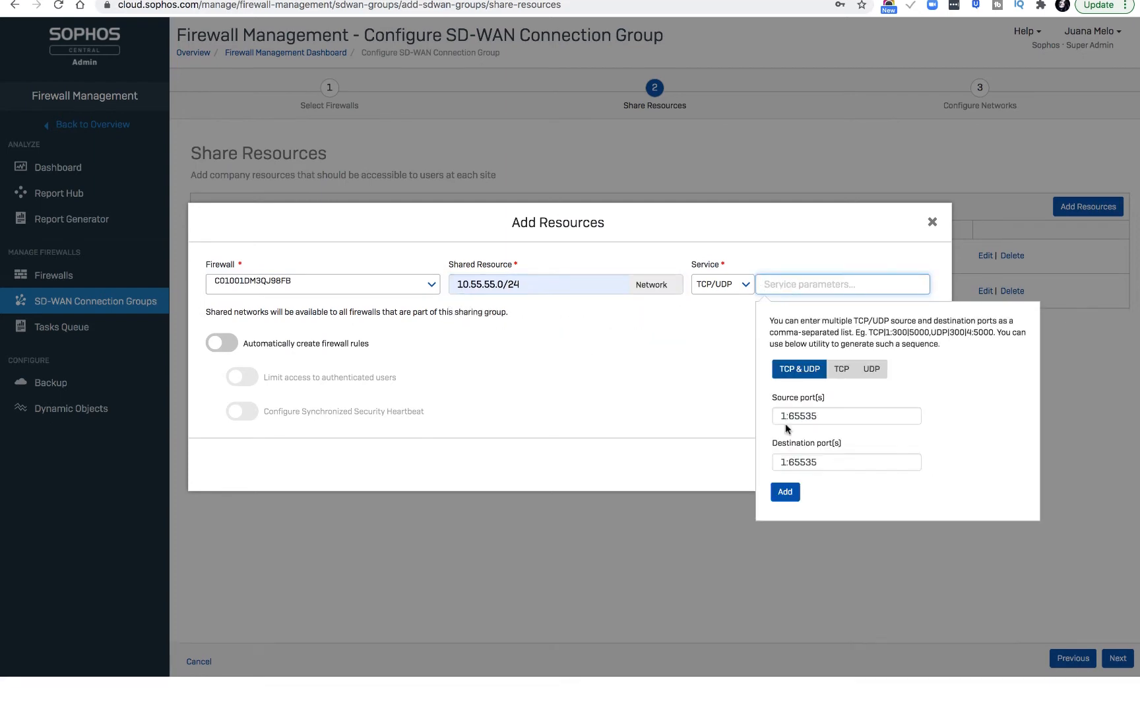
left_click(786, 528)
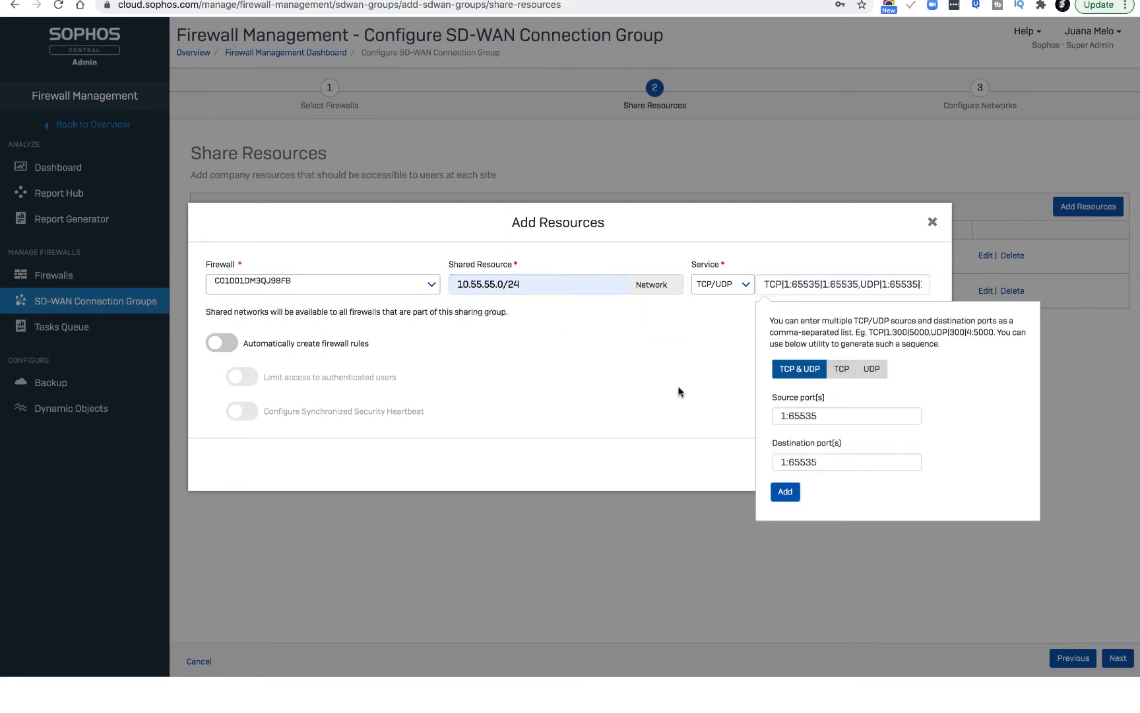
left_click(231, 344)
left_click(917, 464)
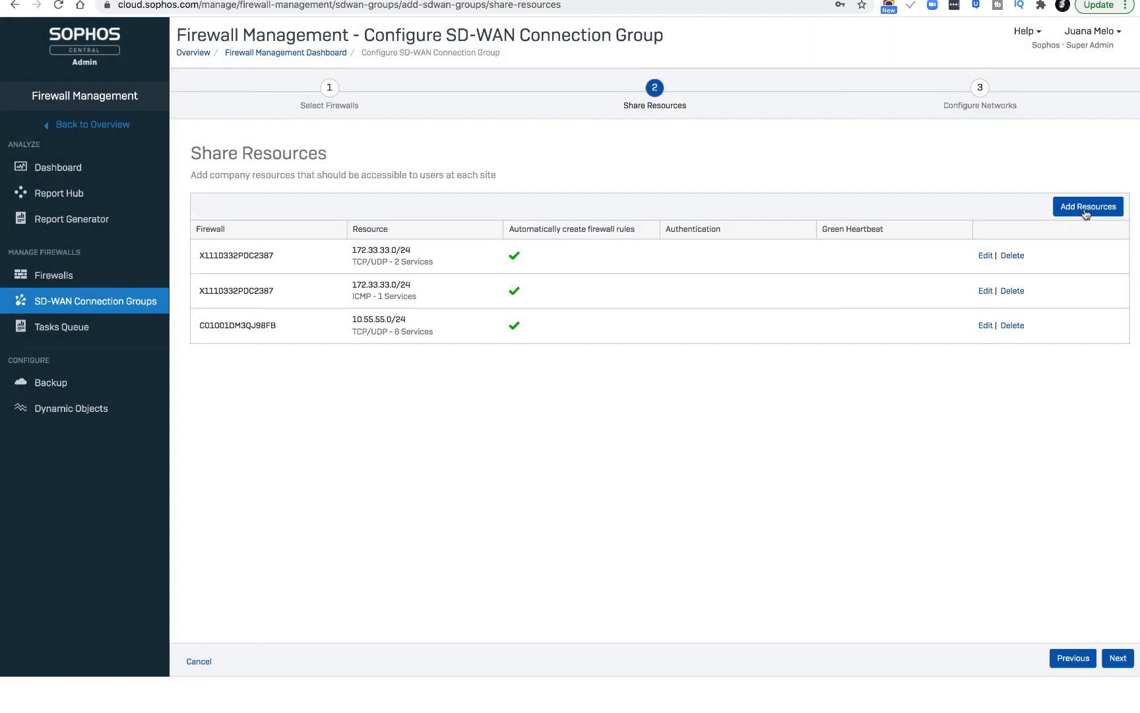
Start another shared resource on firewall C01001DM3QJ98FB for the same network, 10.55.55.0/24.
left_click(1085, 210)
left_click(333, 283)
left_click(396, 330)
left_click(508, 284)
left_click(502, 336)
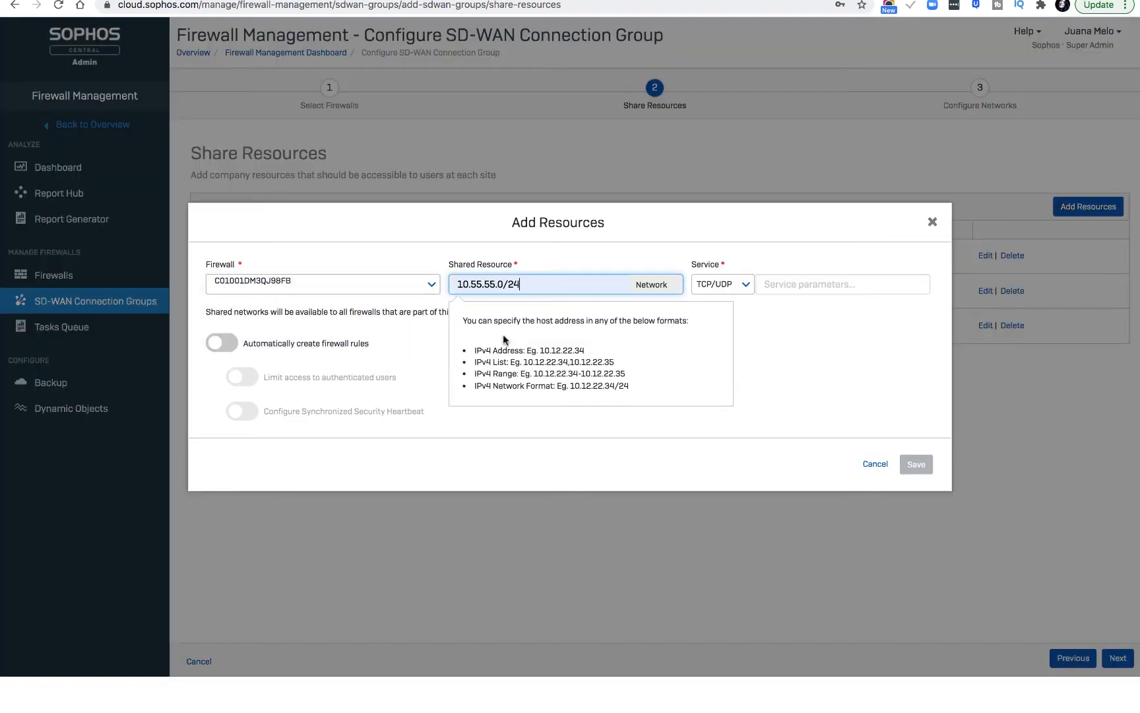
Set the 10.55.55.0/24 resource's service to ICMP with type Any, enable automatic firewall rules, and save it.
left_click(723, 284)
left_click(710, 342)
left_click(822, 285)
left_click(768, 330)
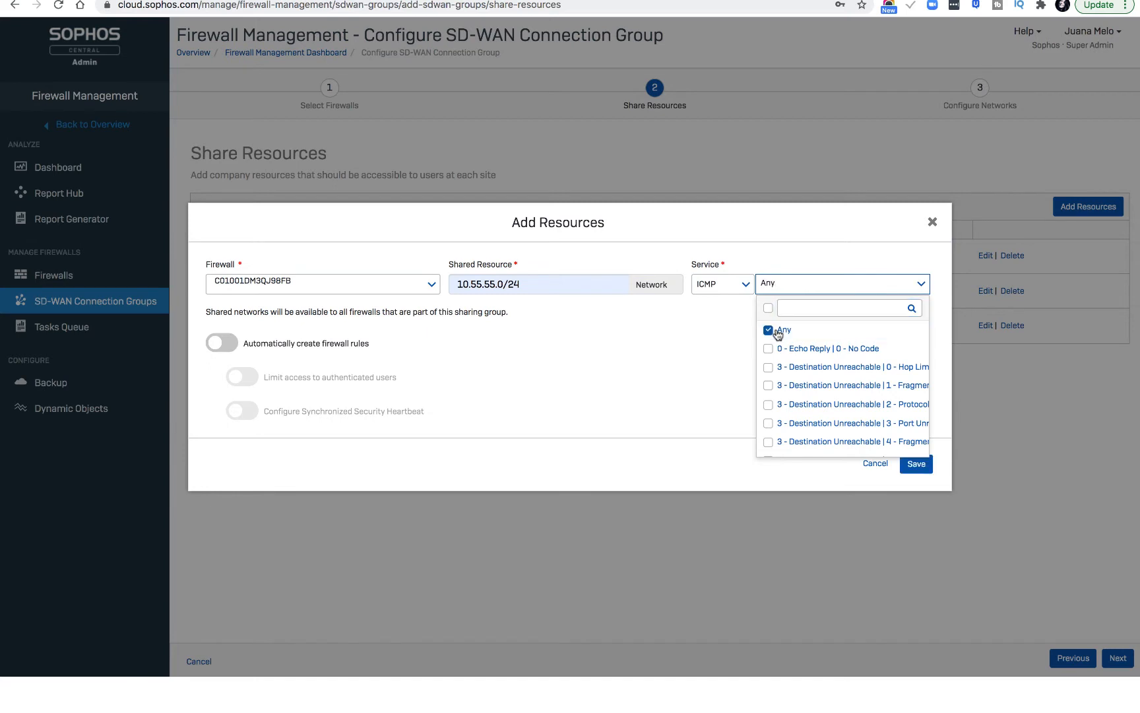
left_click(663, 425)
left_click(222, 343)
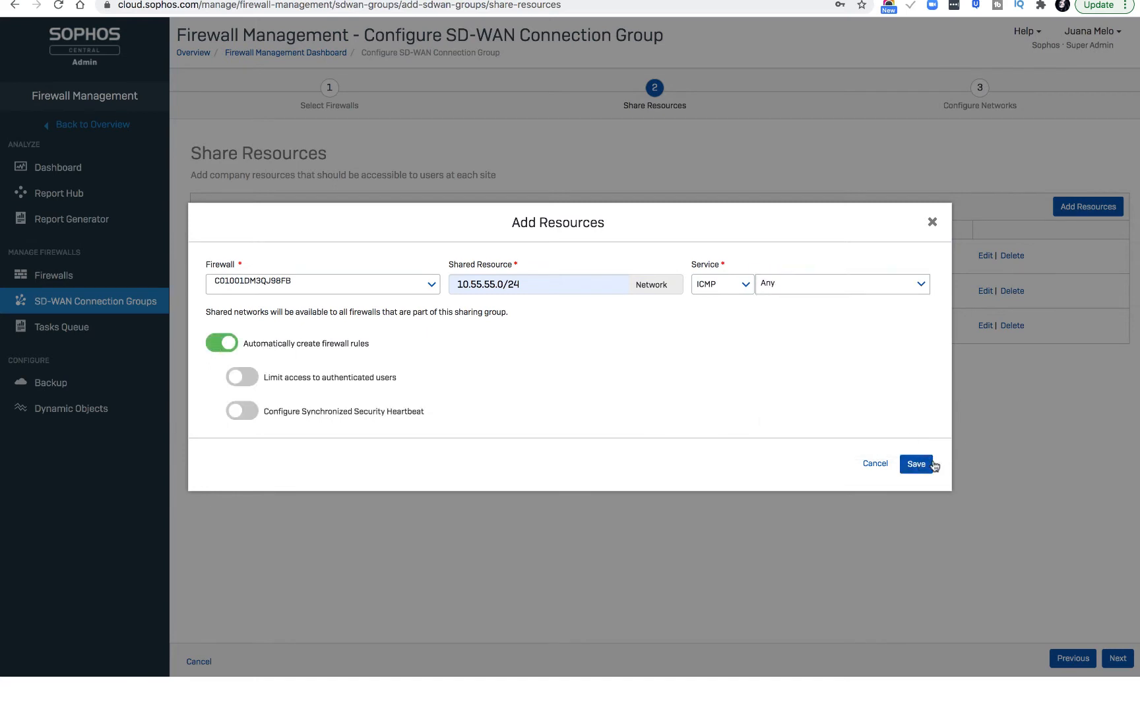
left_click(927, 464)
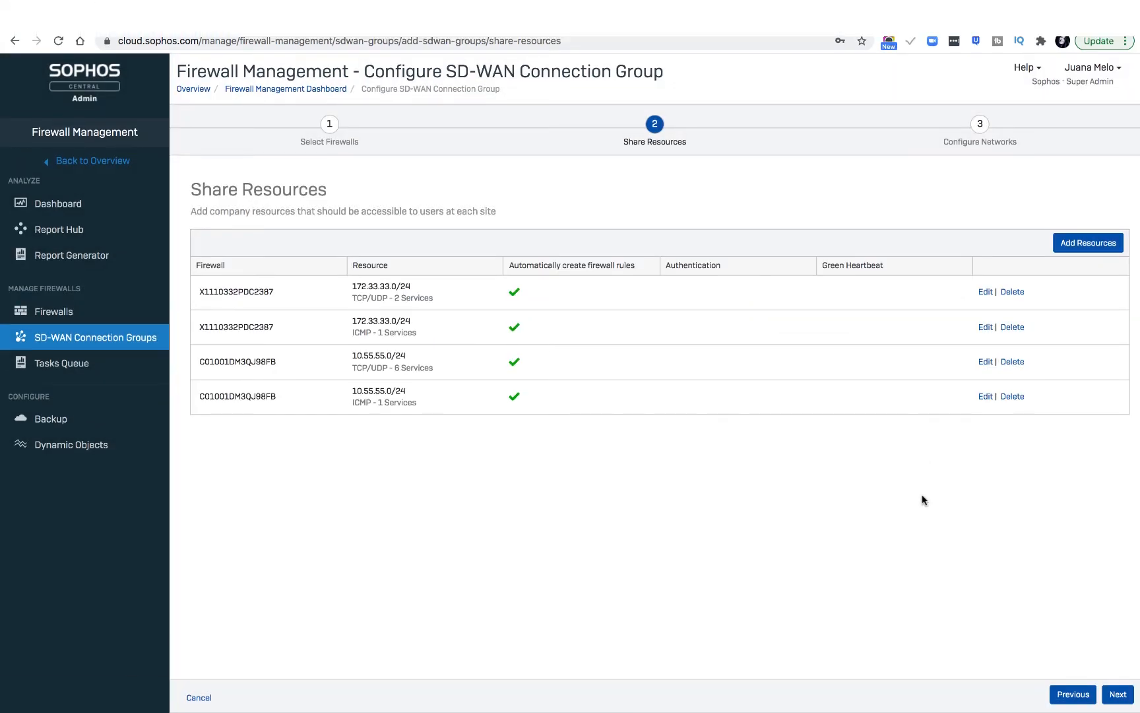
Continue to the network configuration and expand the list of firewalls without local networks.
left_click(1118, 695)
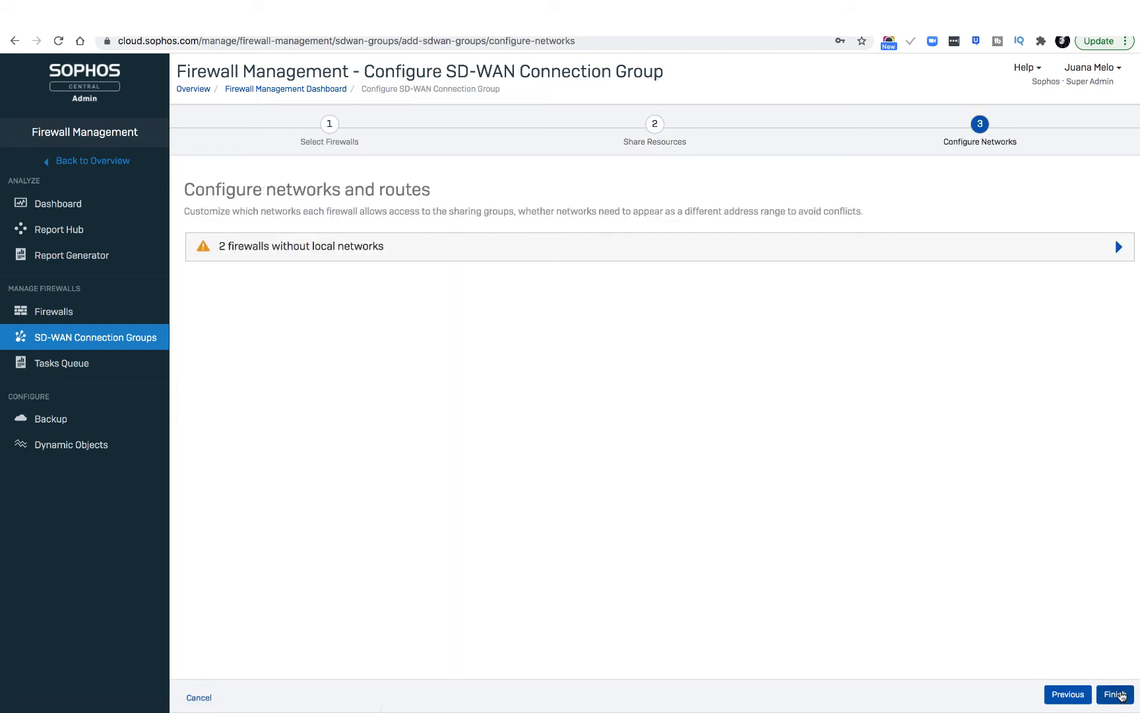
left_click(1119, 246)
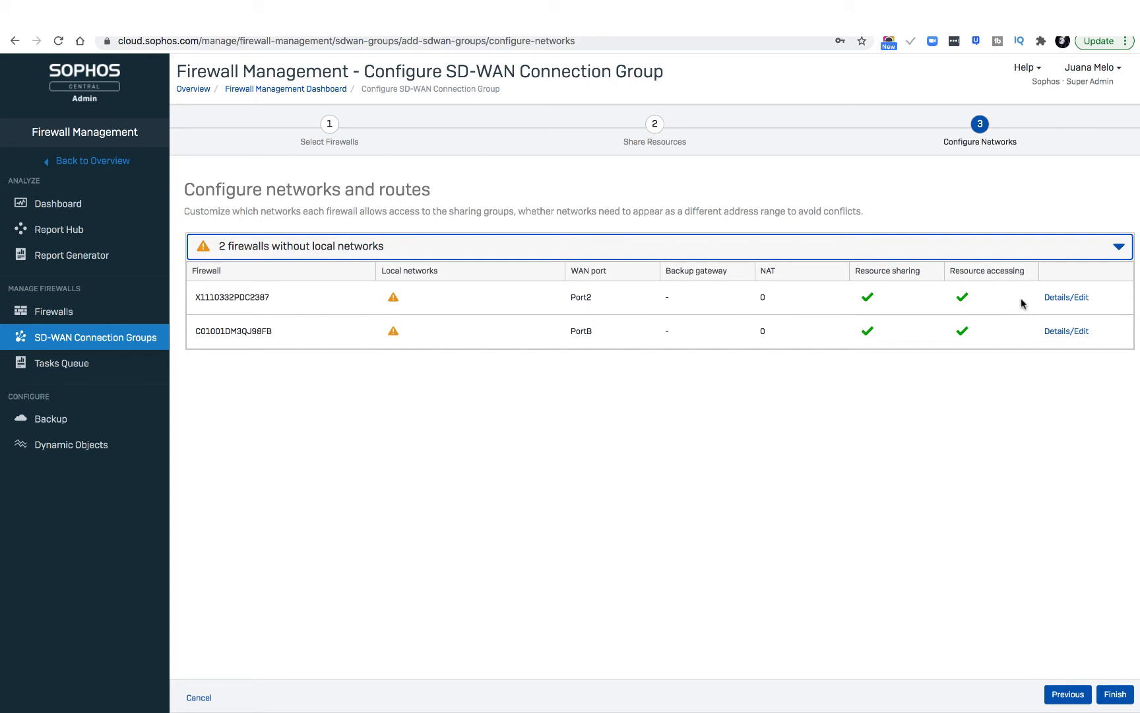
Enable Port1 (172.33.33.1) as the local network of firewall X1110332PDC2387 and save its network settings.
left_click(1080, 300)
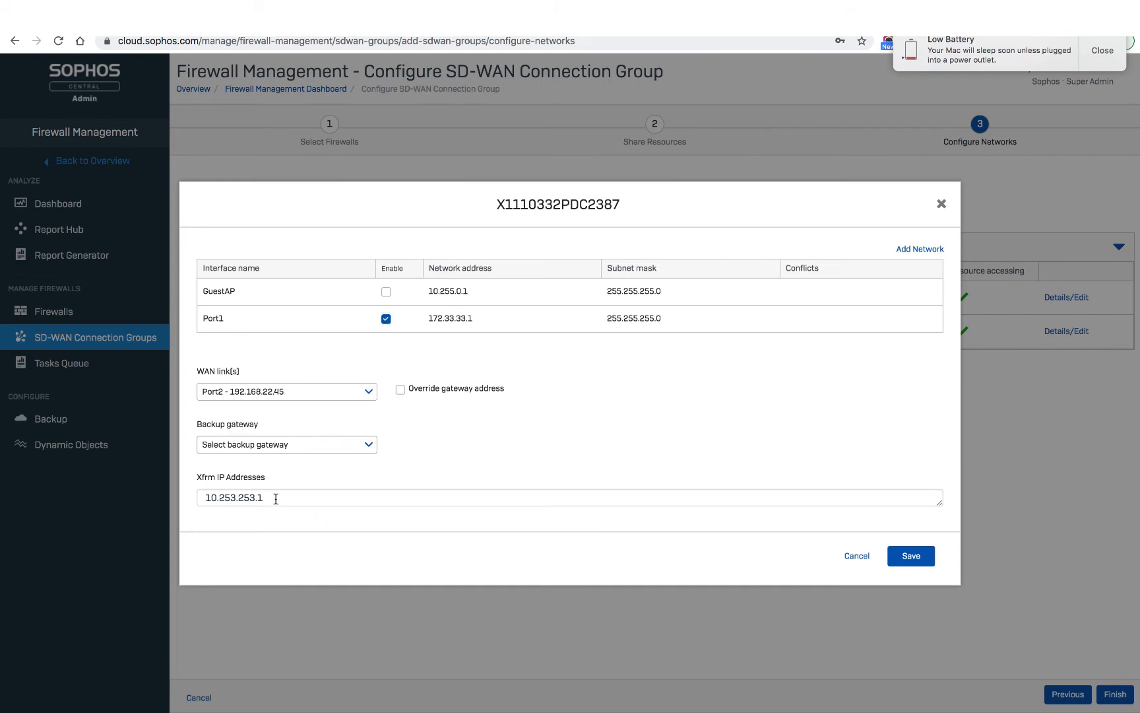
left_click_drag(275, 492, 187, 498)
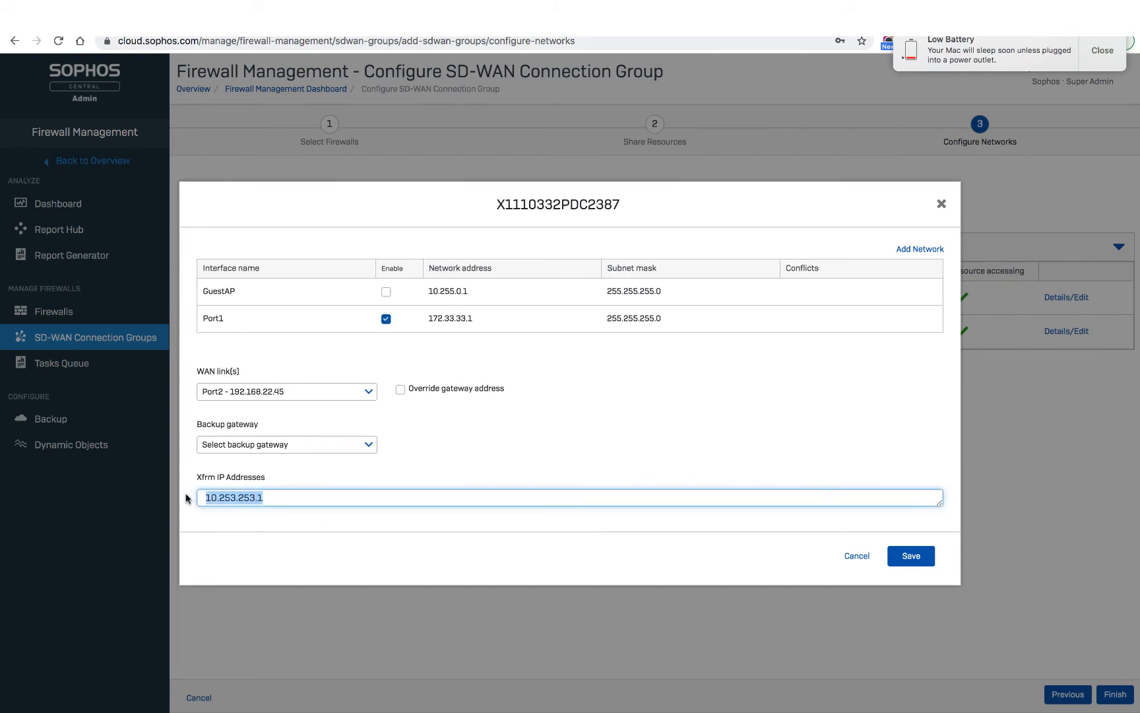
left_click(923, 560)
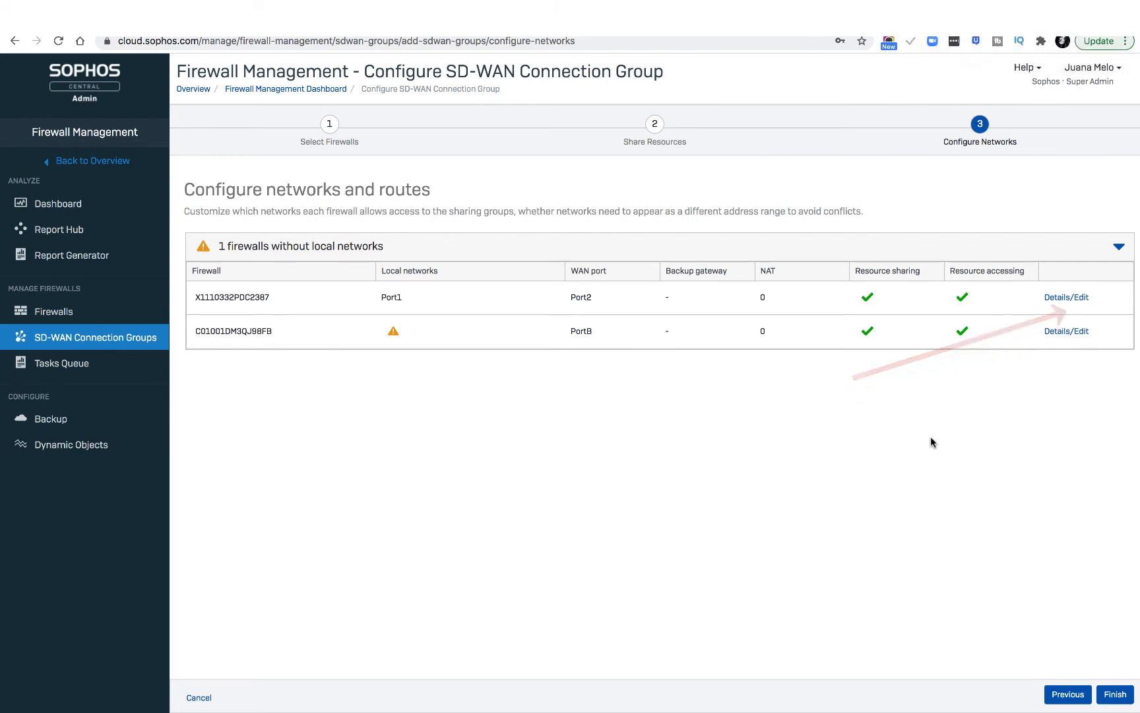
Enable PortA (10.55.55.1) as the local network of firewall C01001DM3QJ98FB, leave the backup gateway unselected, and save.
left_click(1081, 337)
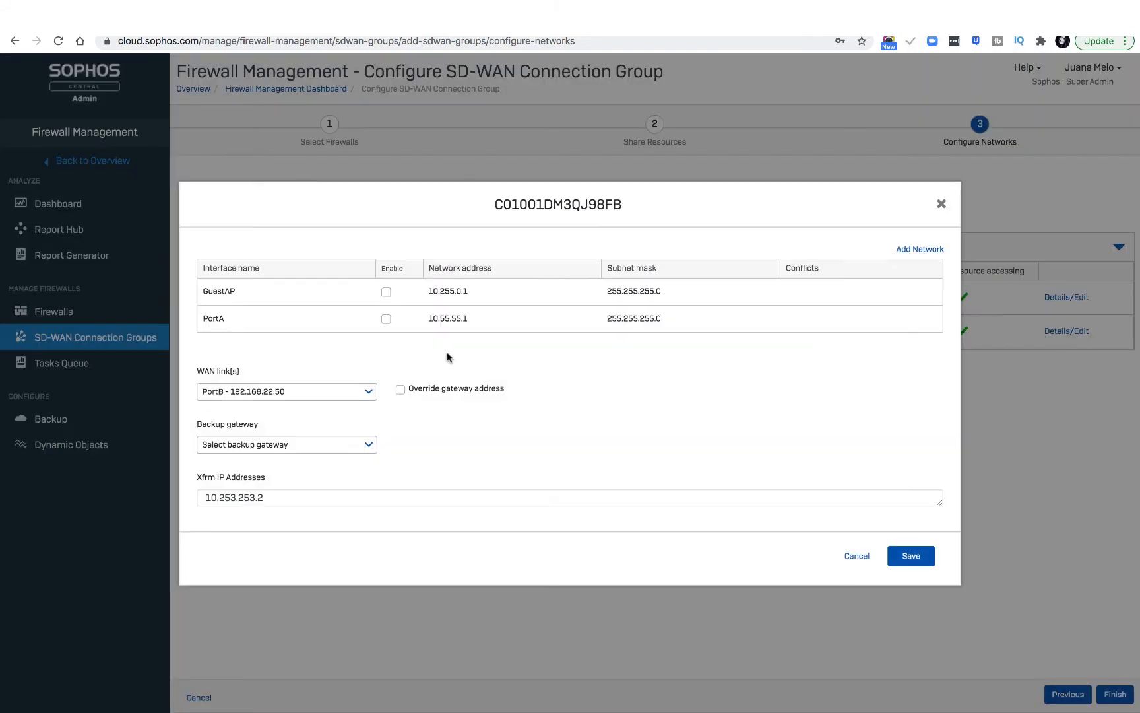
left_click(386, 318)
double_click(275, 498)
left_click(368, 447)
left_click(368, 447)
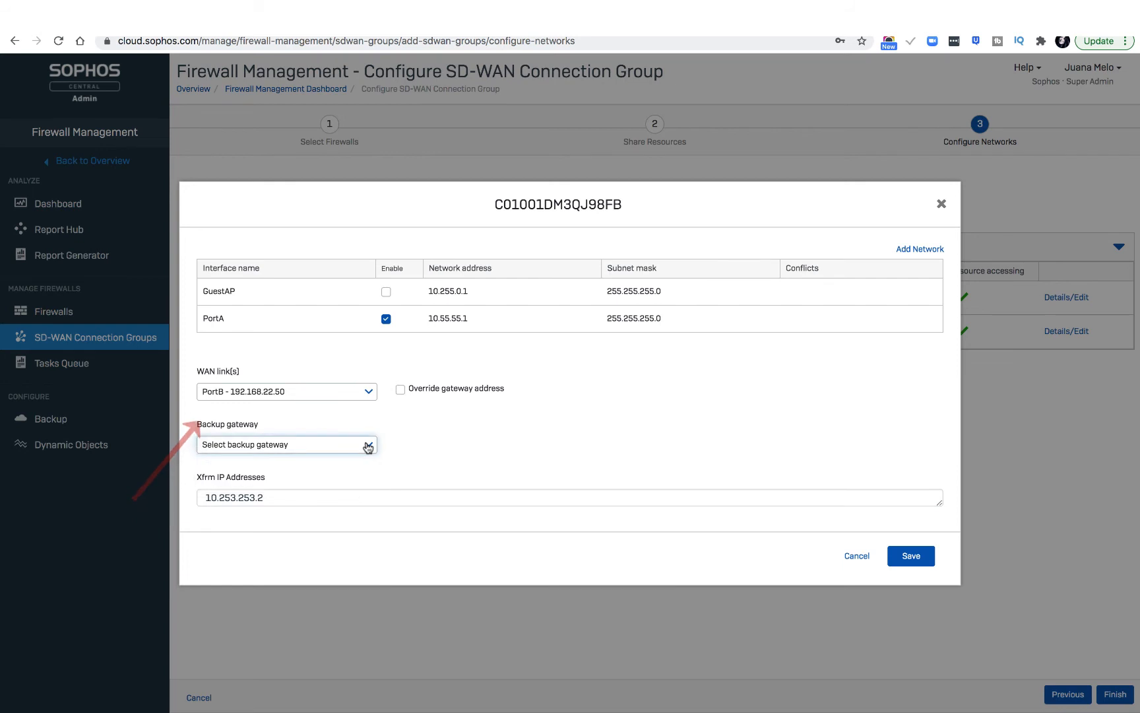
left_click(926, 552)
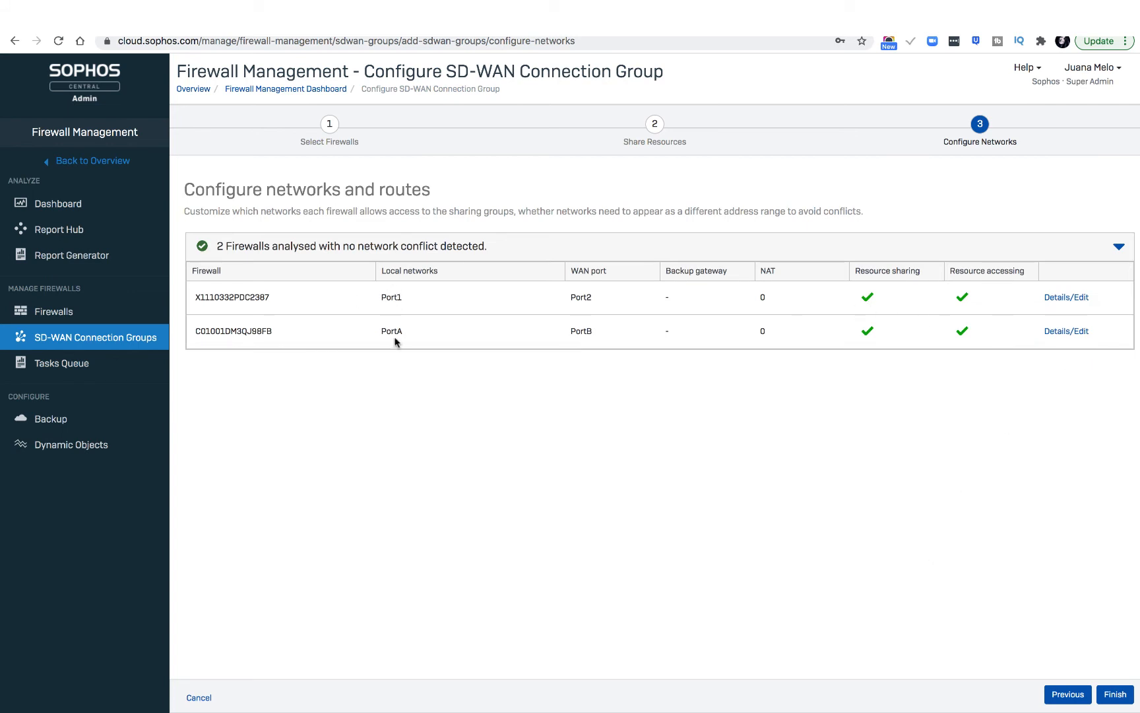
Finish creating the SD-WAN connection group and check the TESTE_GROUP entry in the group list.
left_click(1115, 695)
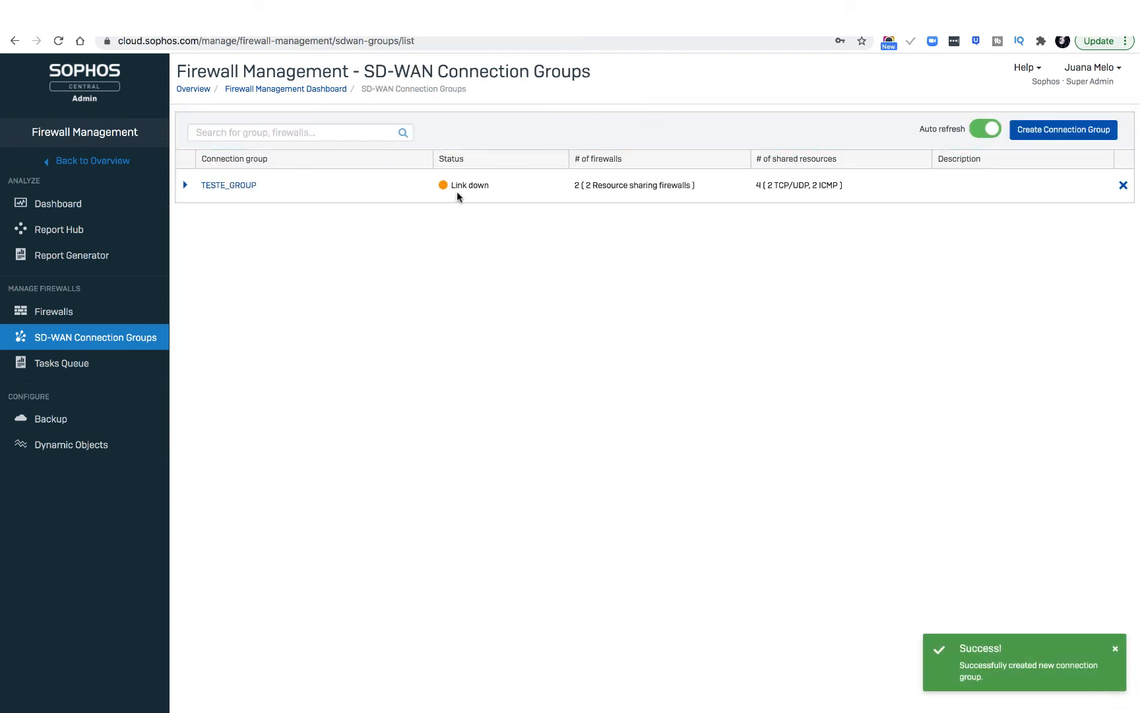
left_click(185, 187)
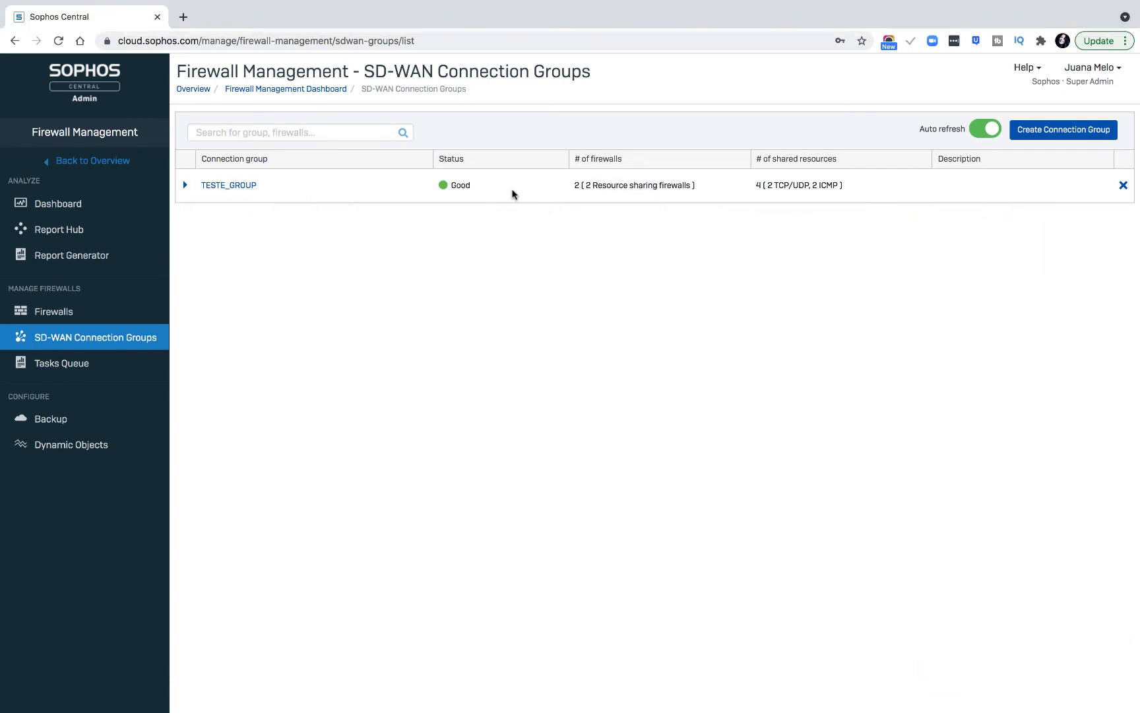
left_click(185, 187)
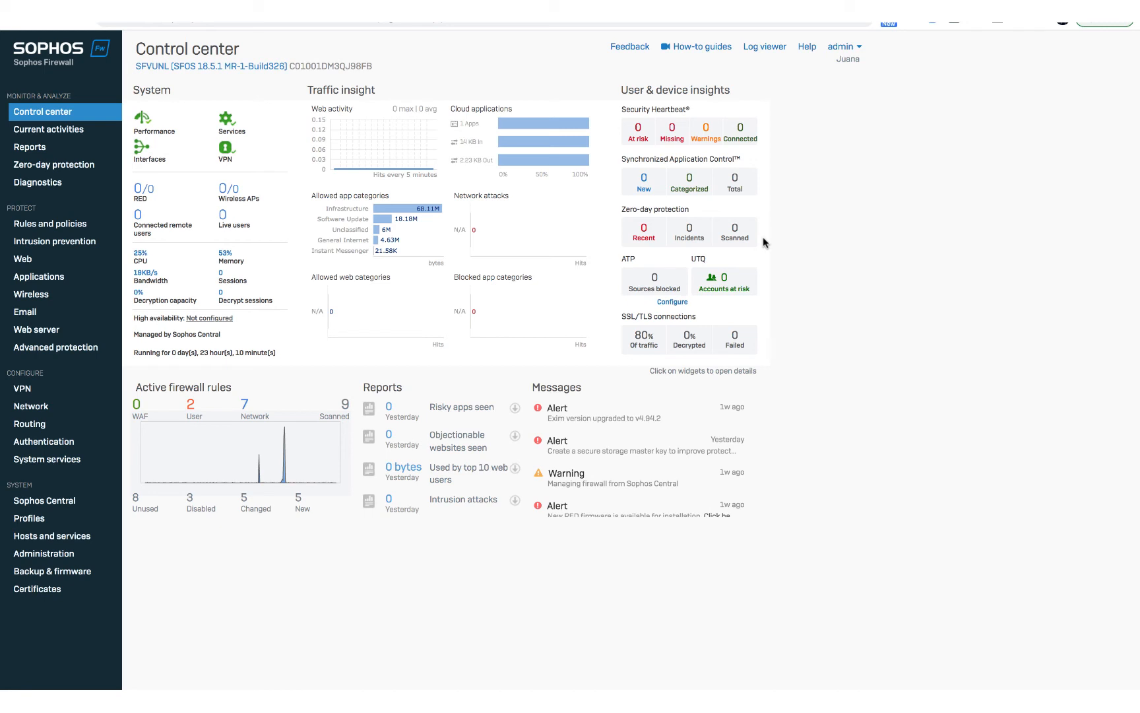
On firewall C01001DM3QJ98FB, examine the Central-created IPsec connection's policy, RSA key encryption and gateway settings.
left_click(26, 390)
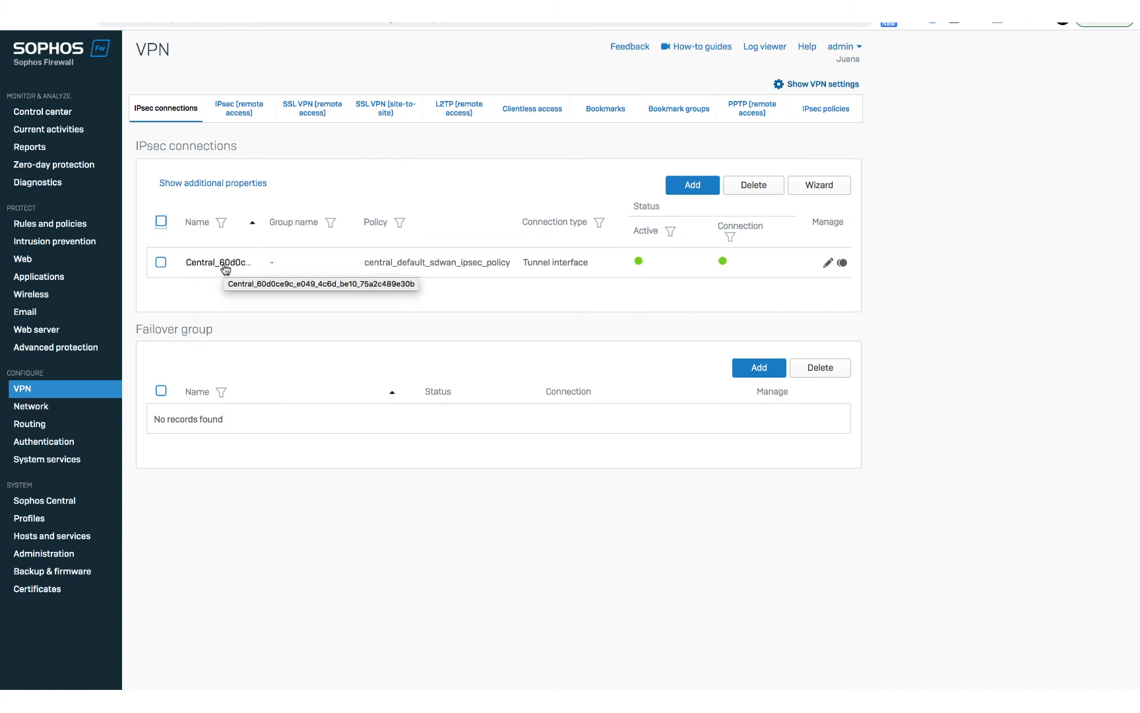
left_click_drag(511, 263, 362, 265)
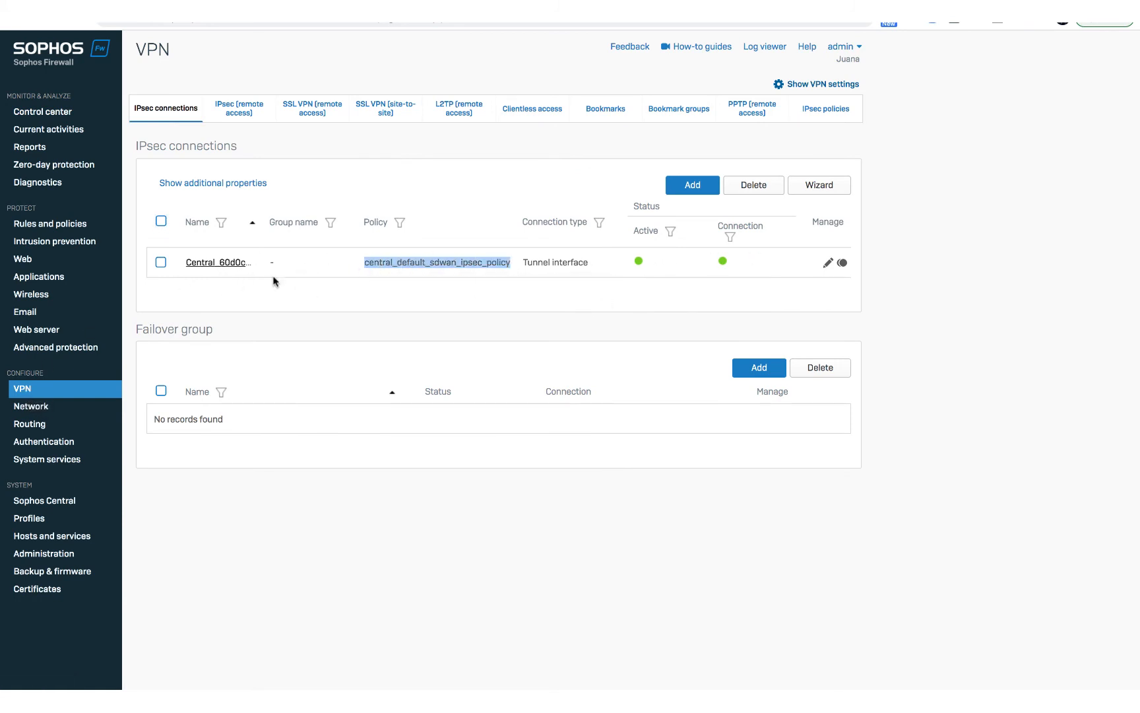
left_click(827, 264)
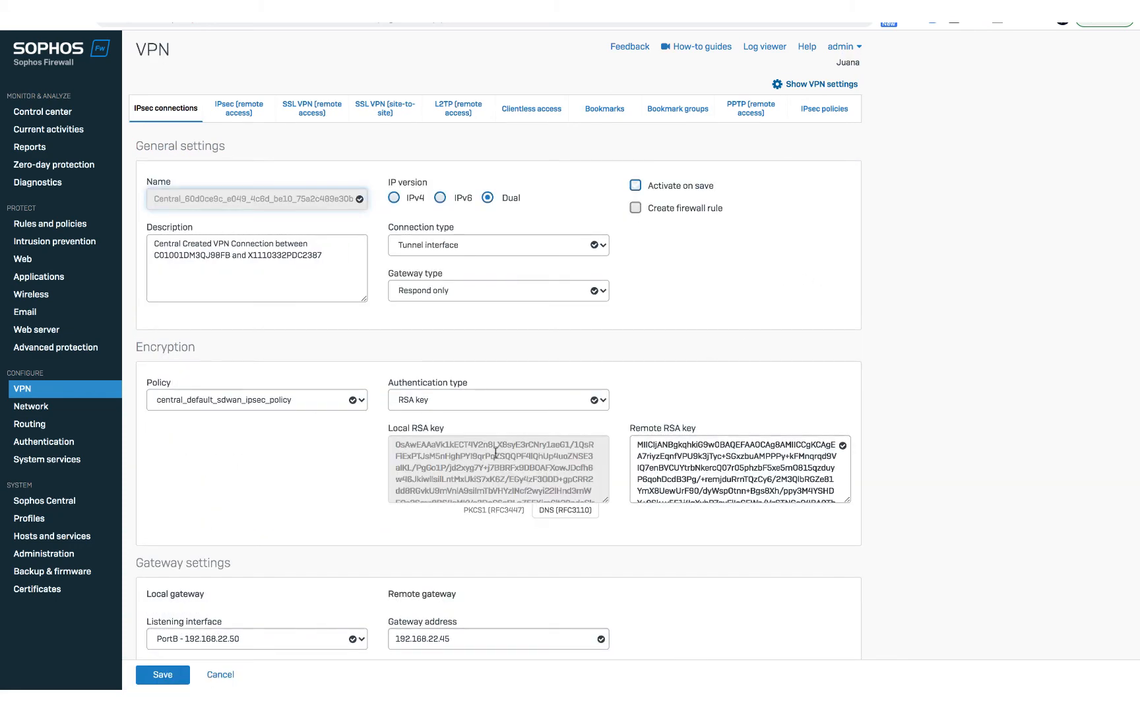
scroll(496, 456, "down", 3)
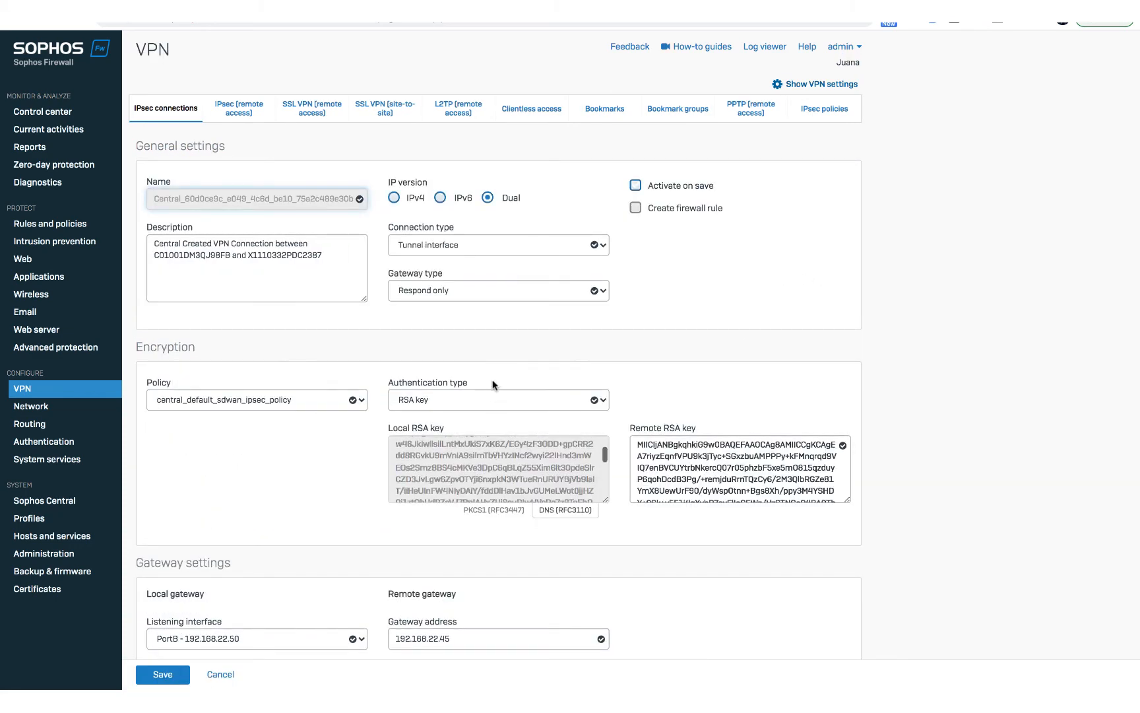
scroll(741, 394, "down", 5)
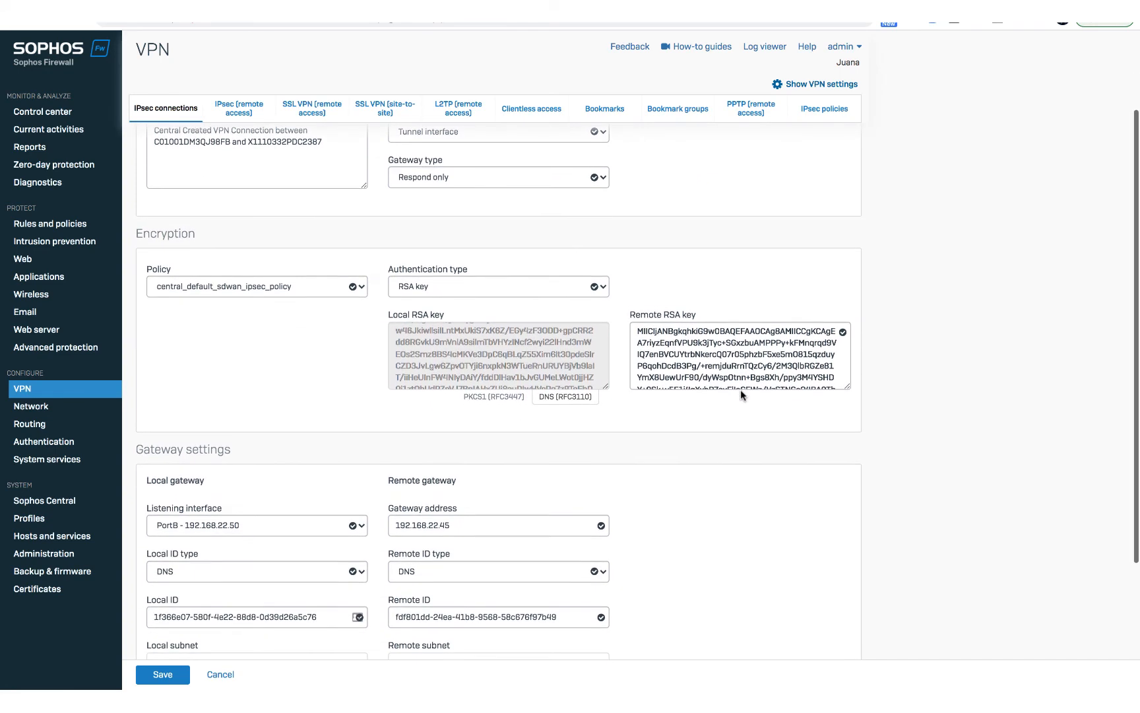
scroll(742, 395, "down", 2)
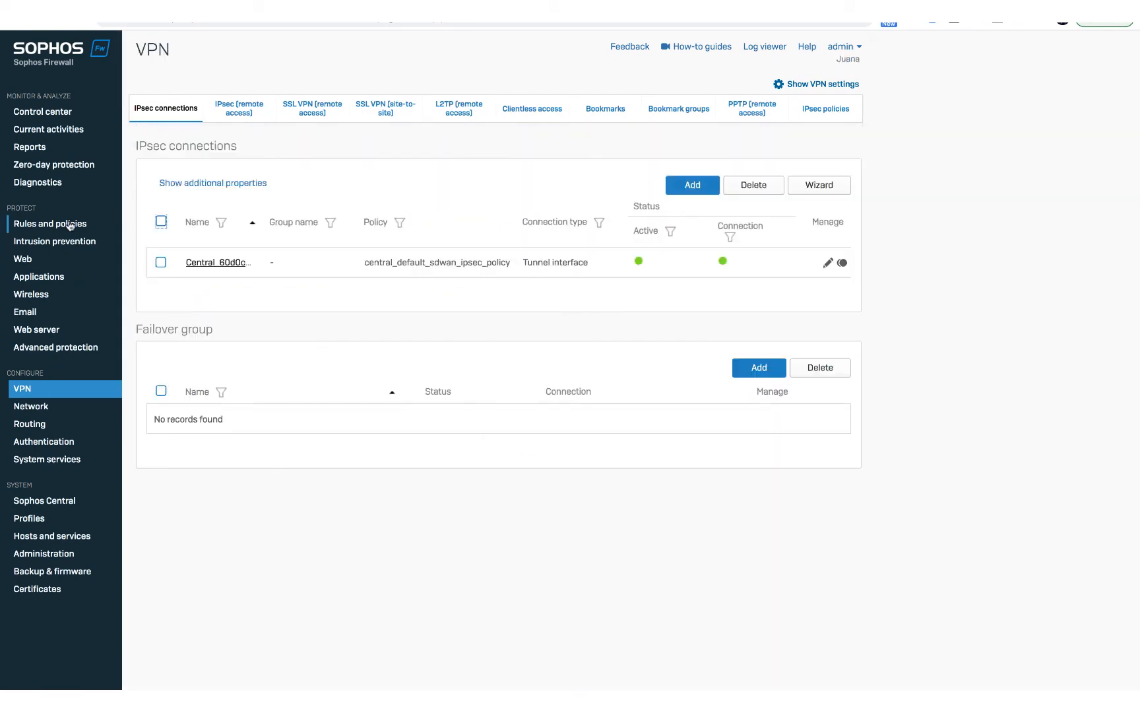
Open the first Central-created IPv4 firewall rule and inspect its source and destination network definitions without changing them.
left_click(68, 225)
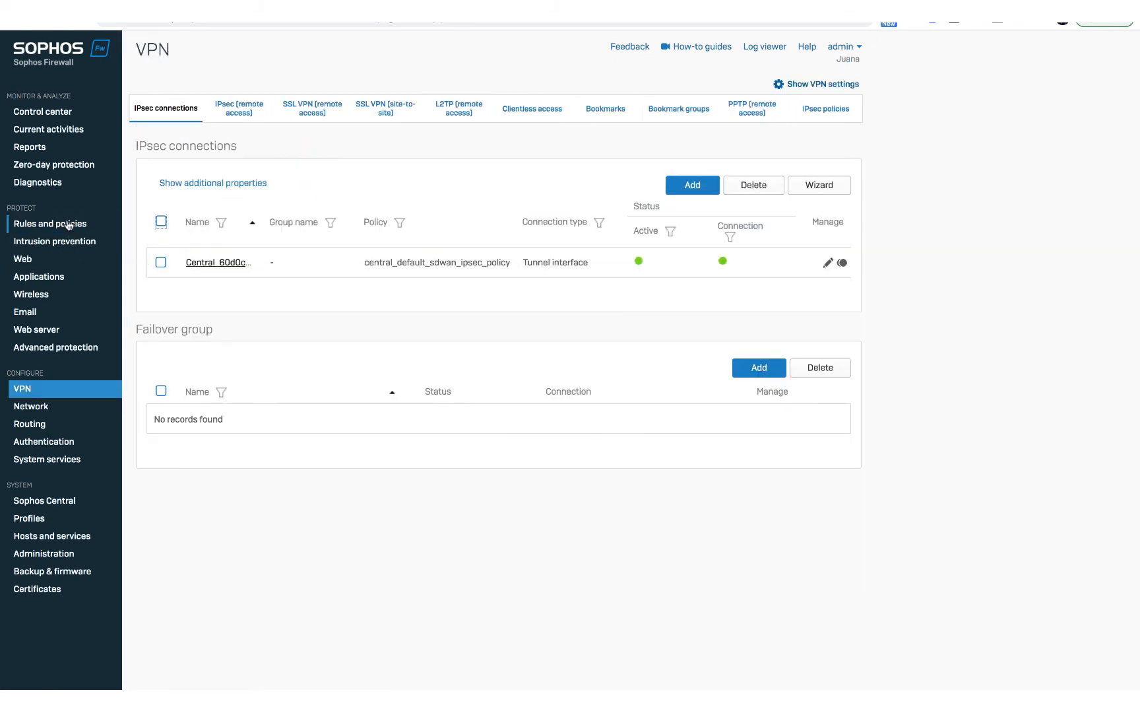
left_click(68, 225)
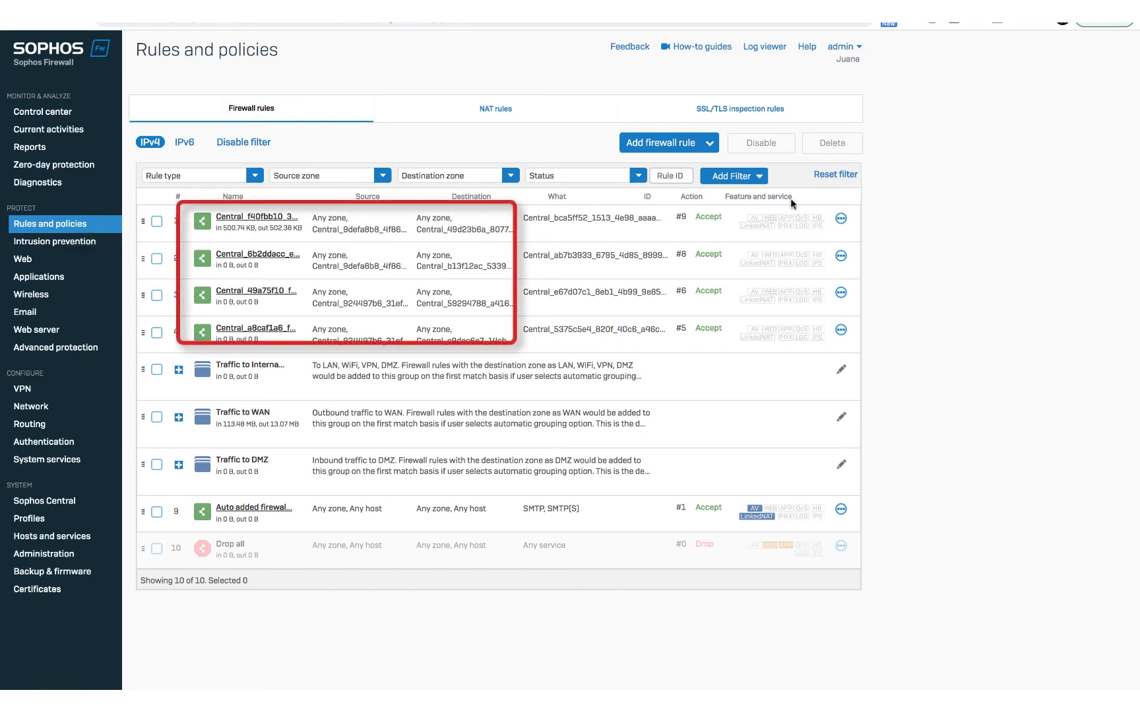
left_click(842, 220)
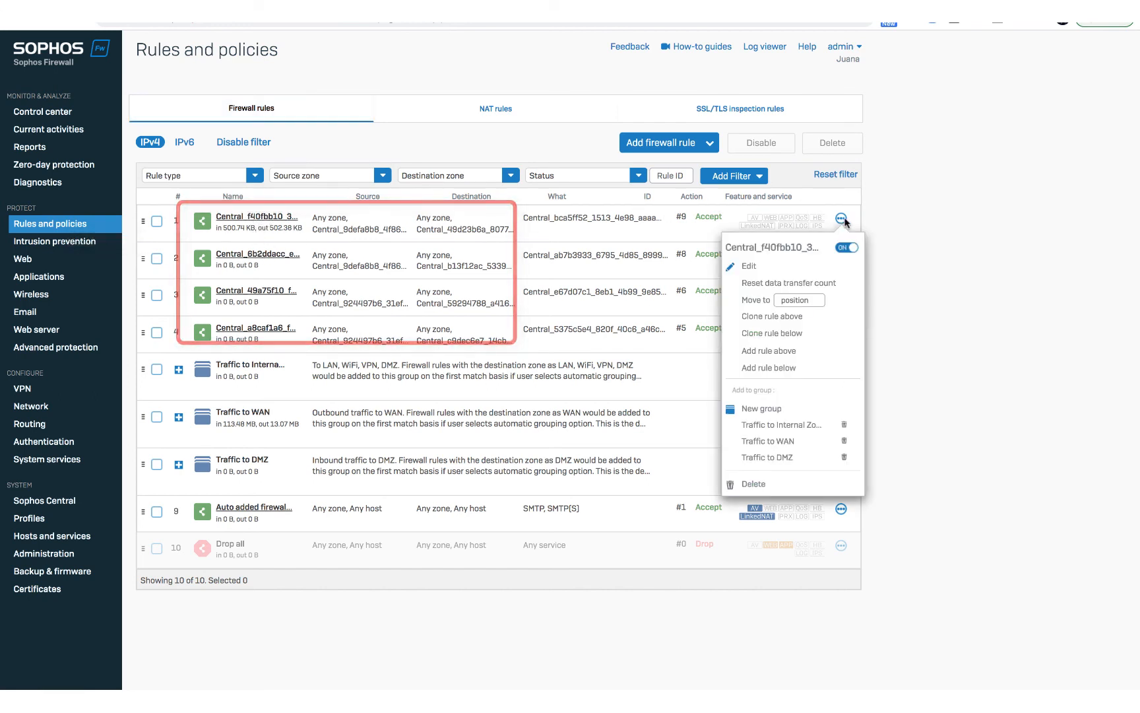
left_click(749, 266)
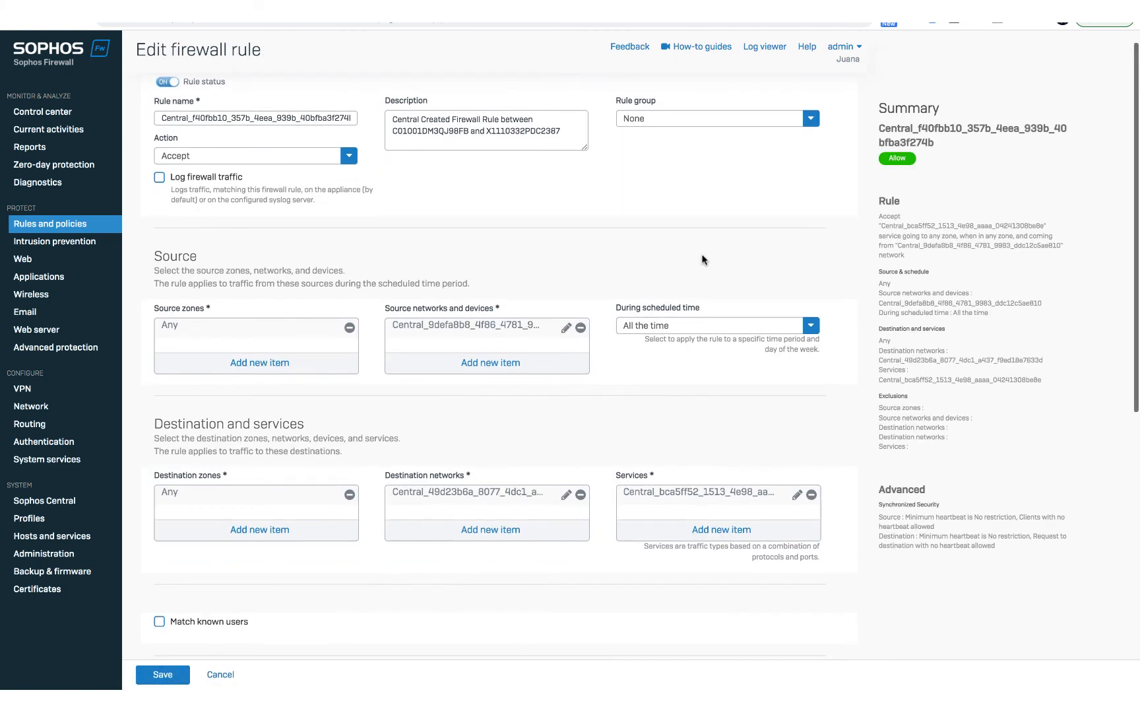
left_click(565, 327)
left_click(260, 633)
left_click(566, 496)
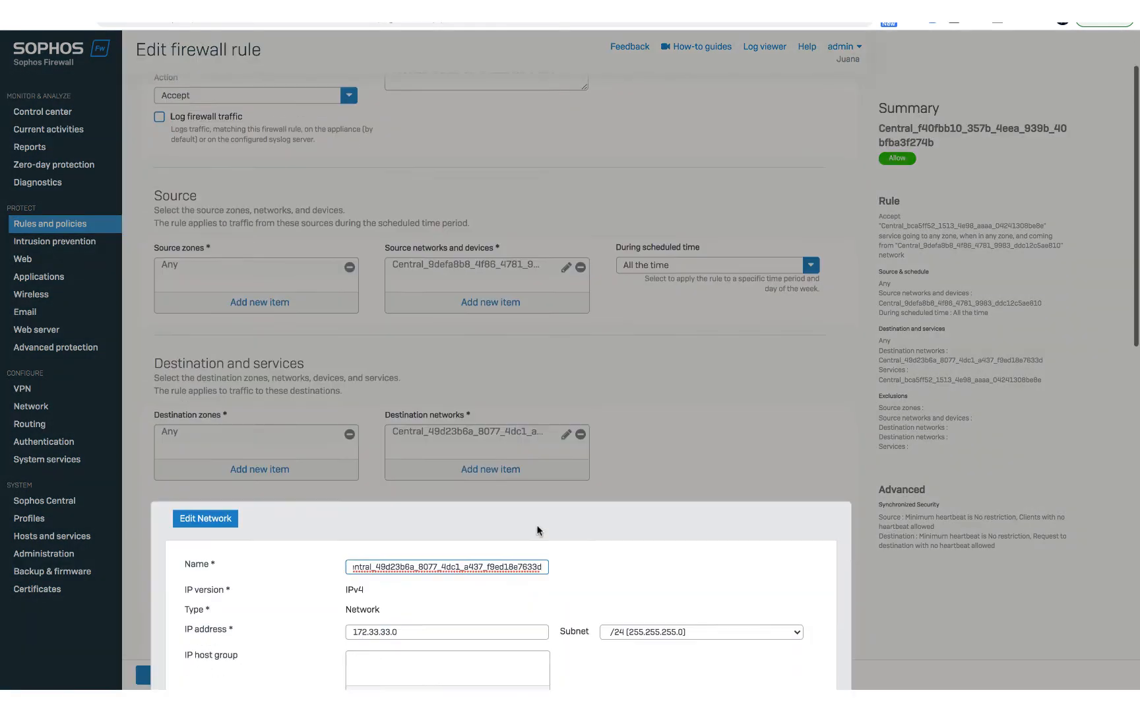
left_click(260, 635)
scroll(262, 624, "down", 5)
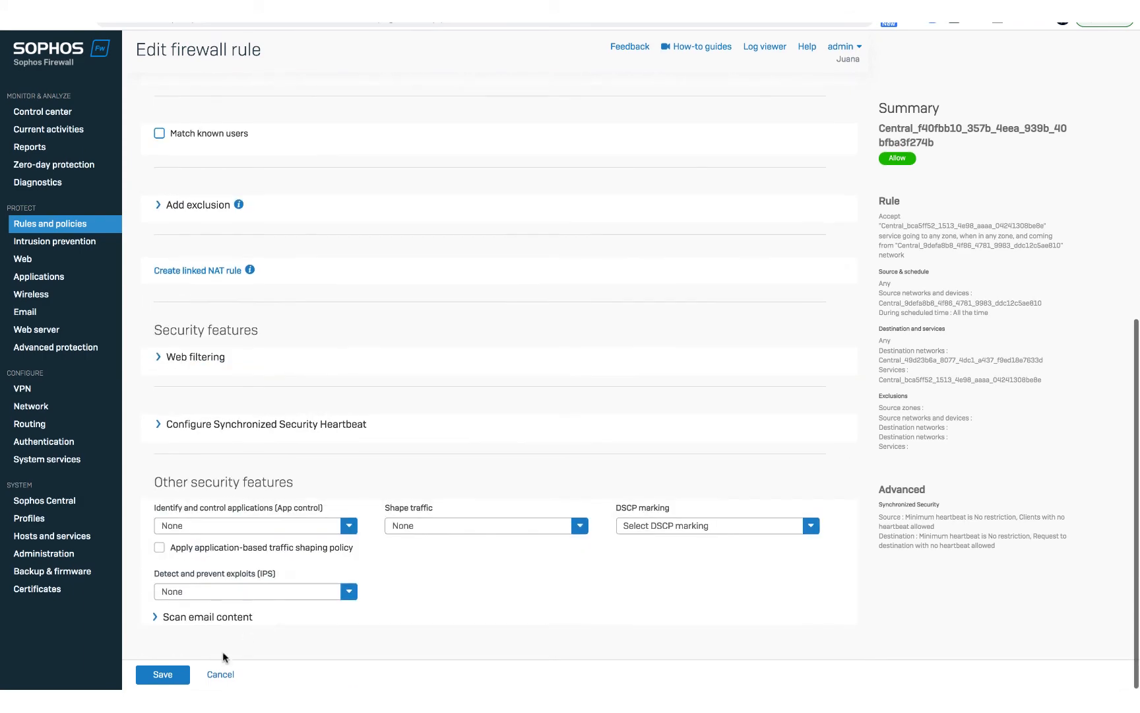
Review the firewall's IPv4 SD-WAN policy routes and the Central-created gateway's xfrm1 interface.
left_click(30, 424)
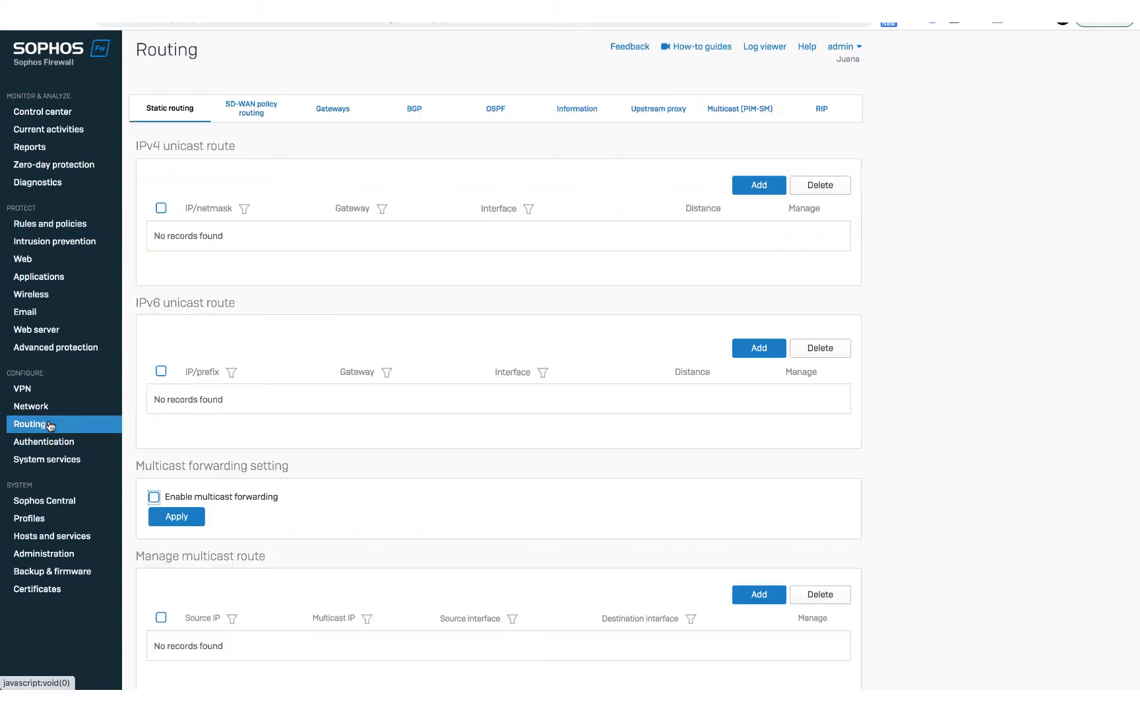
left_click(256, 113)
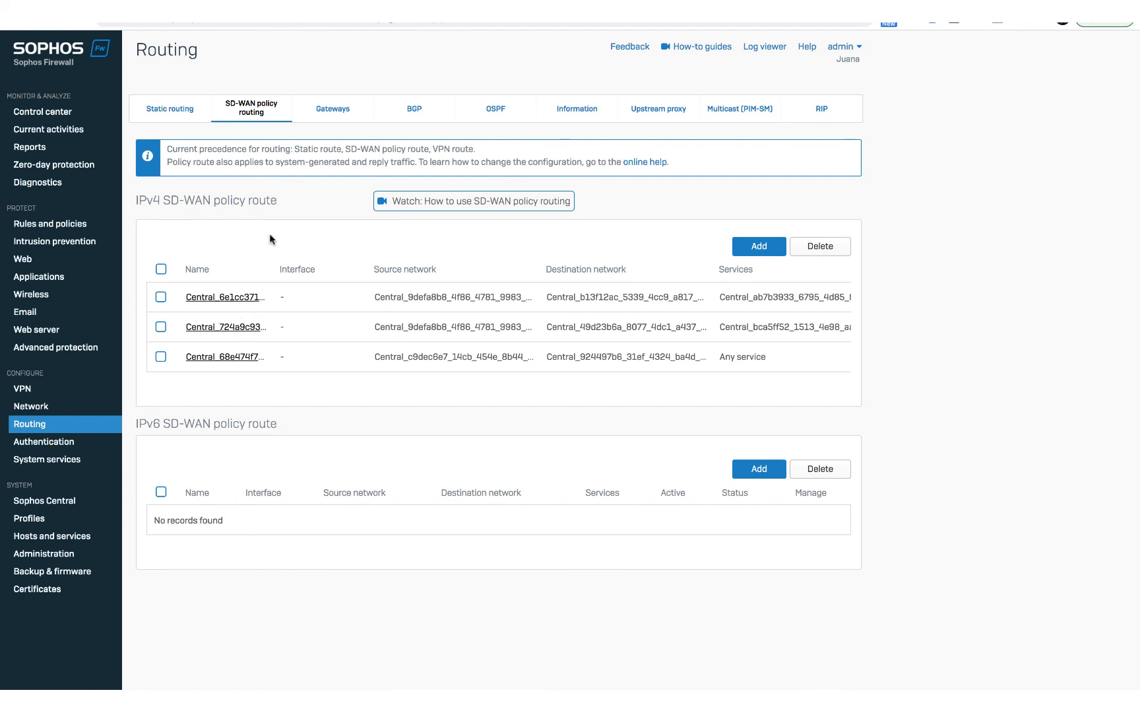
left_click(330, 108)
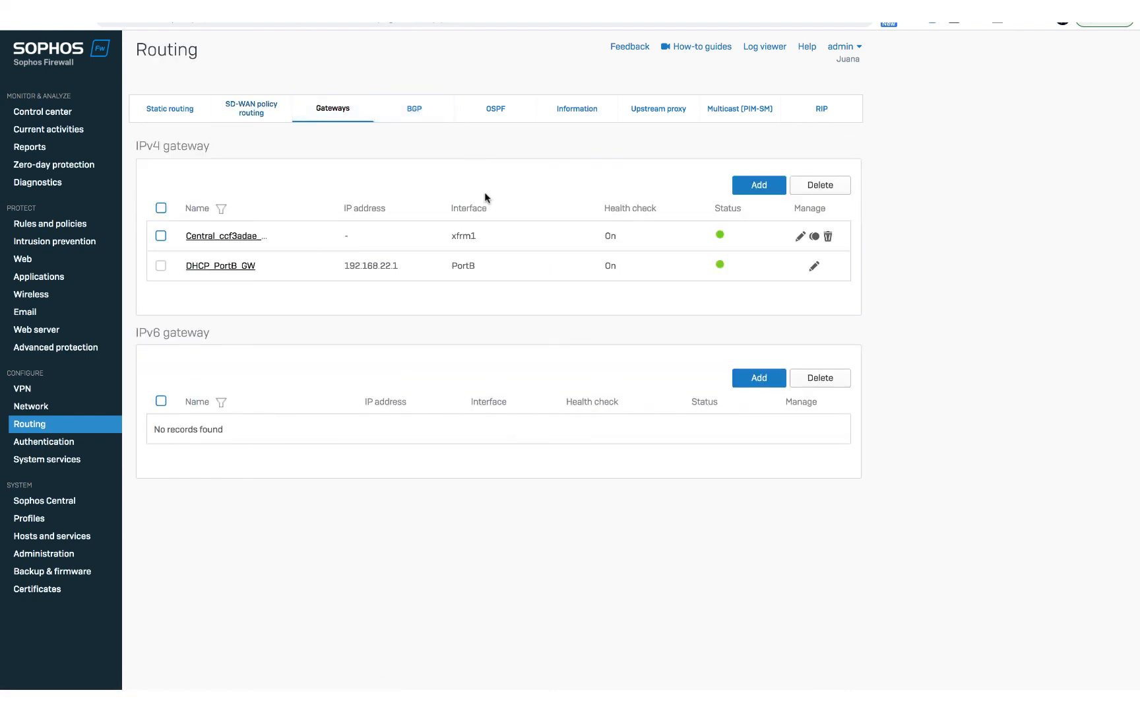
left_click_drag(484, 236, 454, 236)
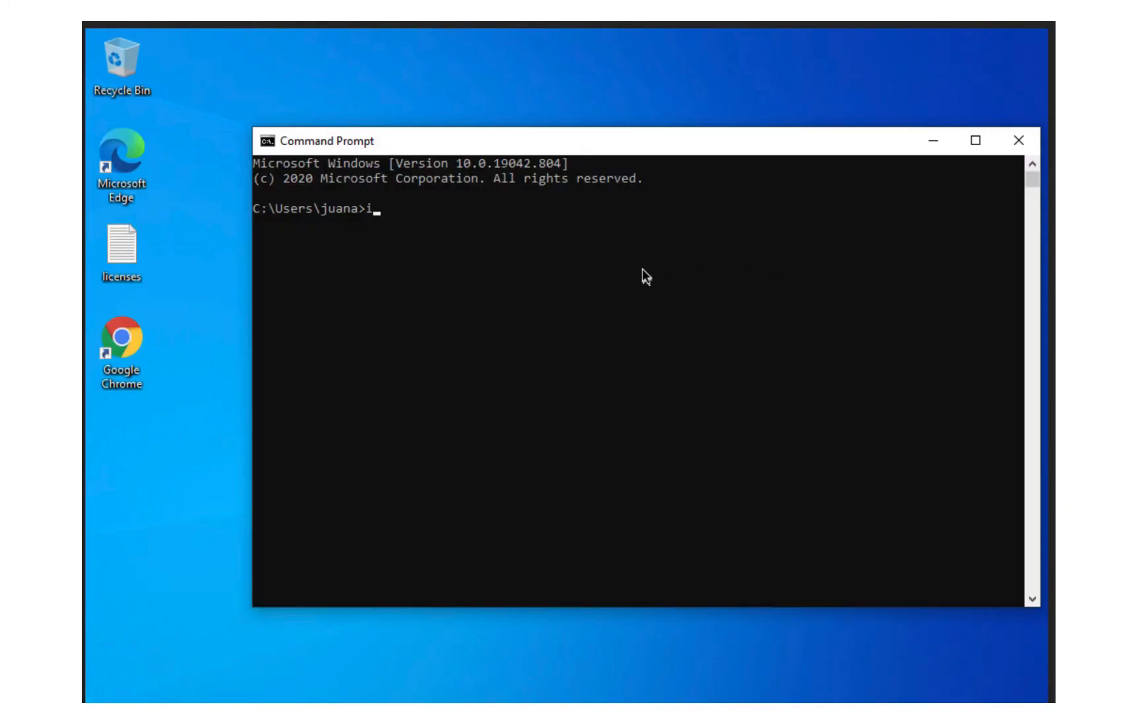
In the Windows client's Command Prompt, run ipconfig and check the Ethernet adapter's IPv4 address.
type("config")
key("Return")
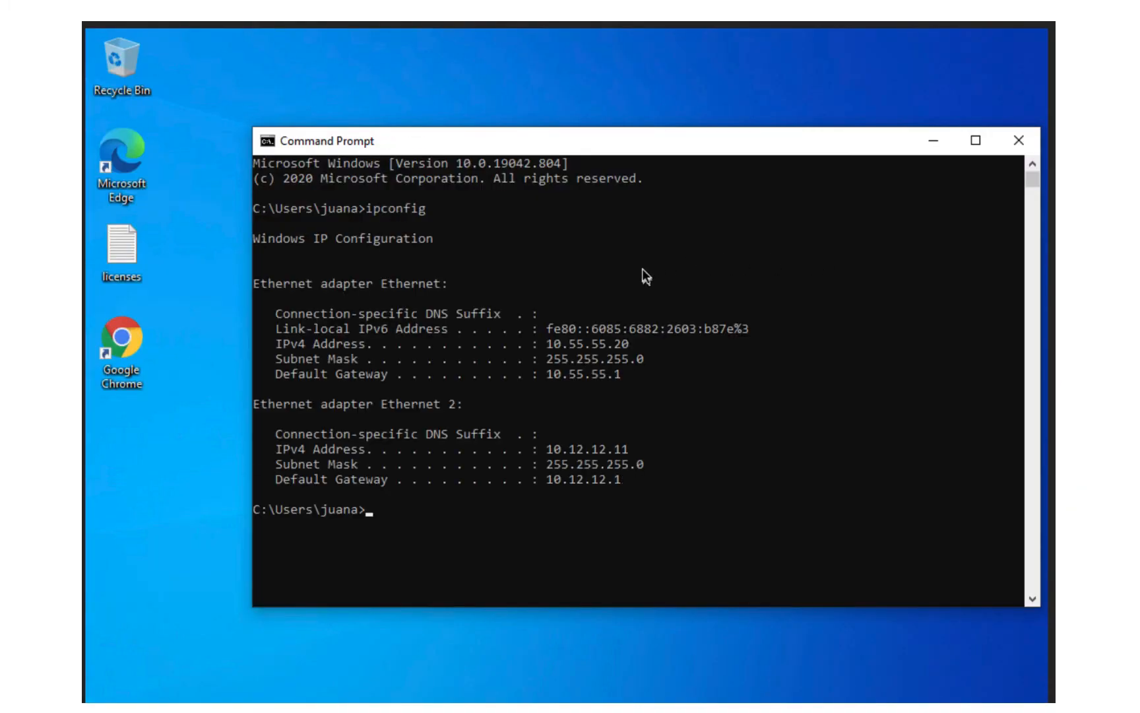
left_click_drag(630, 346, 546, 344)
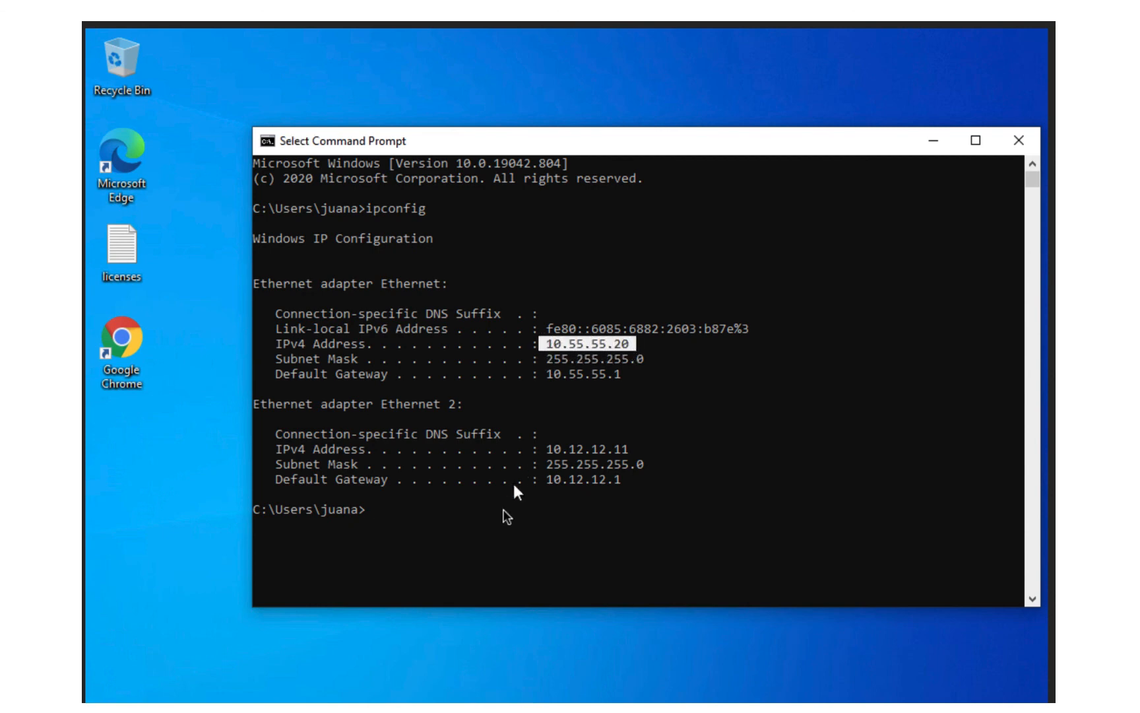
Ping 172.33.33.11 from the Windows client to test connectivity through the SD-WAN tunnel.
left_click(494, 522)
type("ping 172.33.33.11")
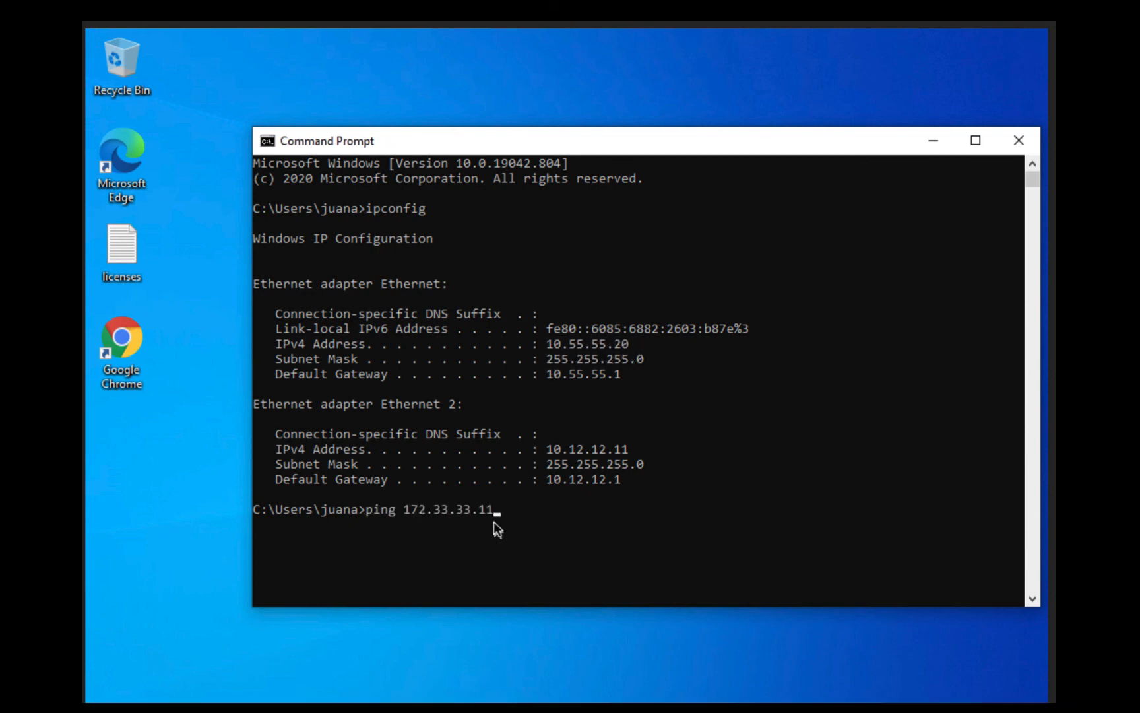
key("Return")
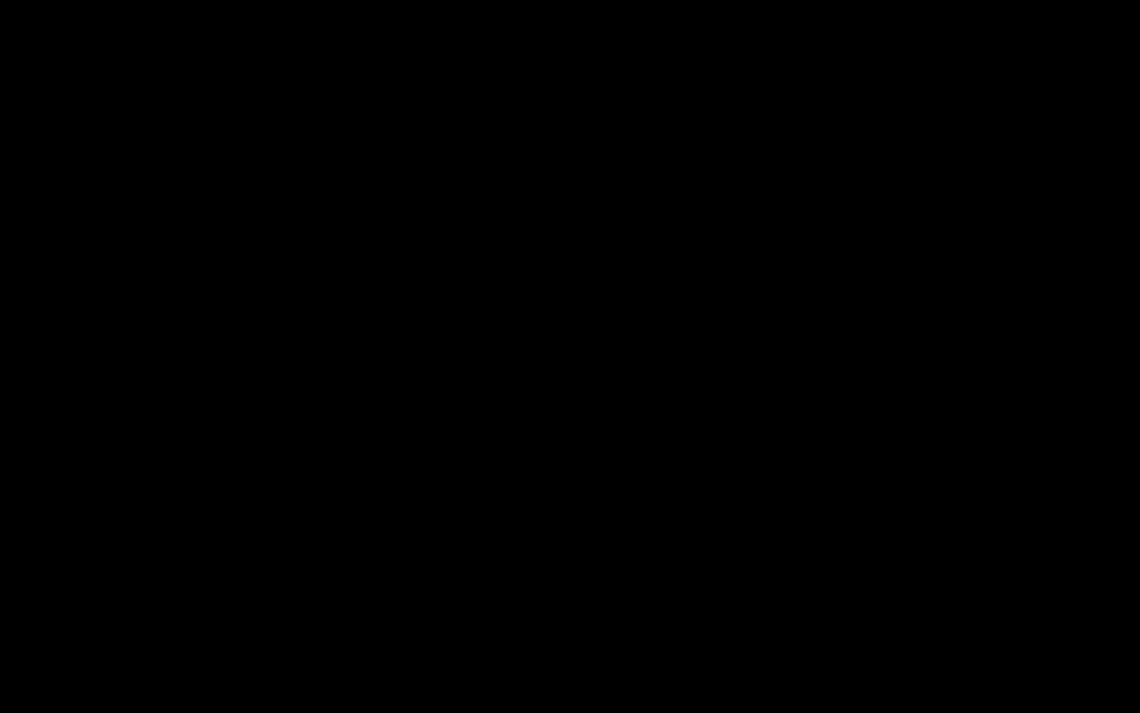